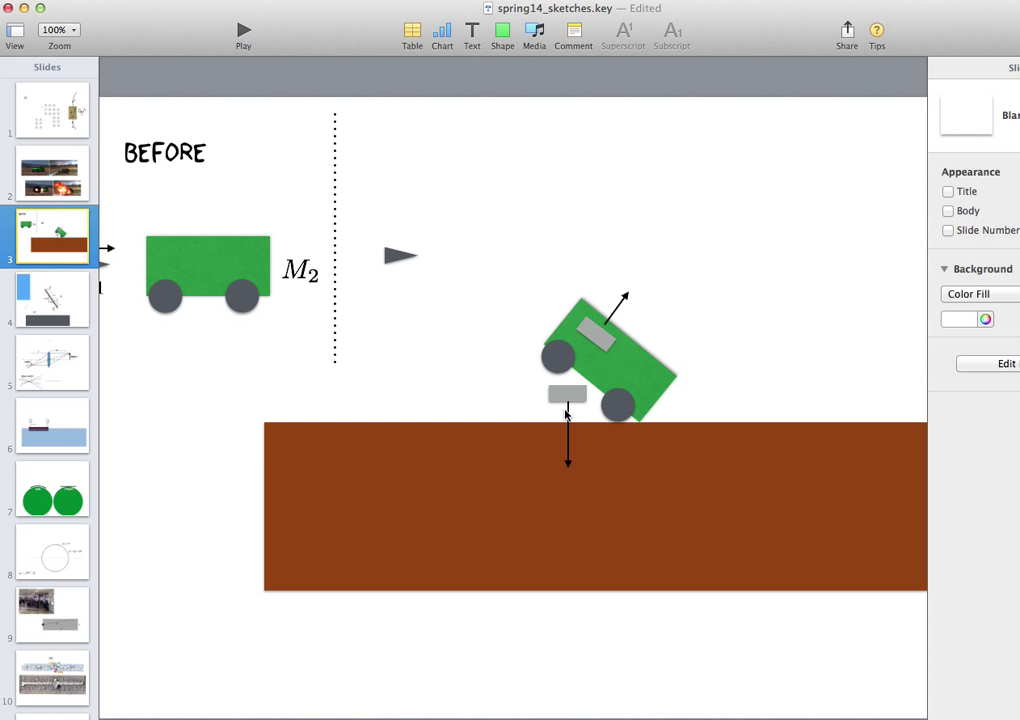
# Insert a square shape, flatten it into a wide rectangle and place it above the tilted green cart.
pyautogui.click(502, 33)
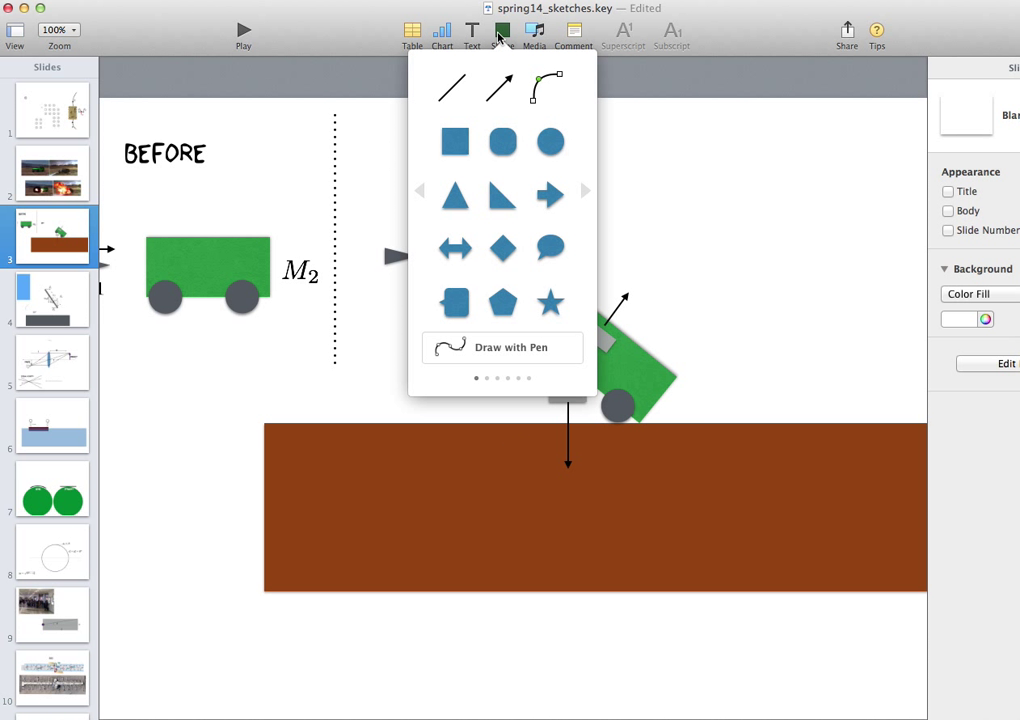
pyautogui.click(453, 141)
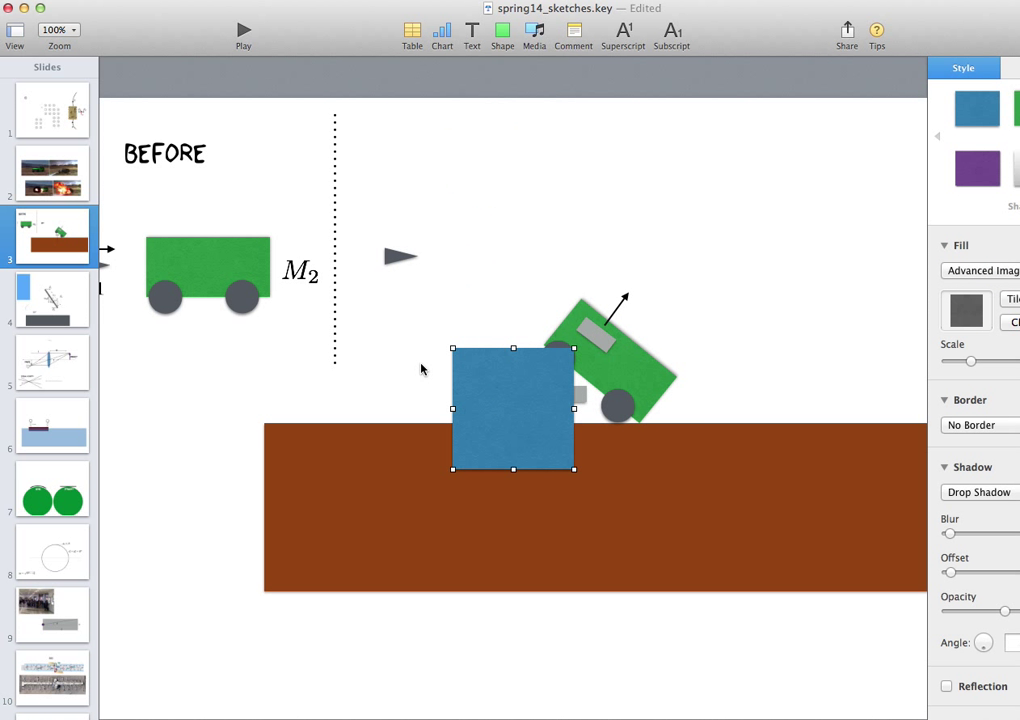
pyautogui.moveTo(500, 406); pyautogui.dragTo(387, 341)
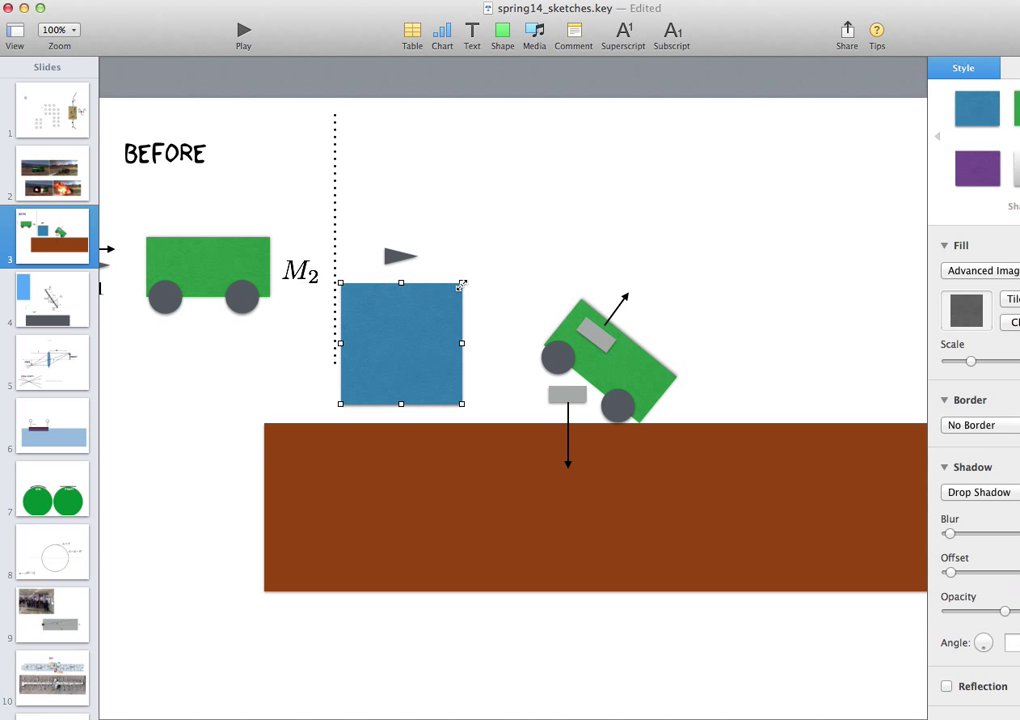
pyautogui.moveTo(460, 285); pyautogui.dragTo(493, 361)
pyautogui.moveTo(396, 394); pyautogui.dragTo(584, 222)
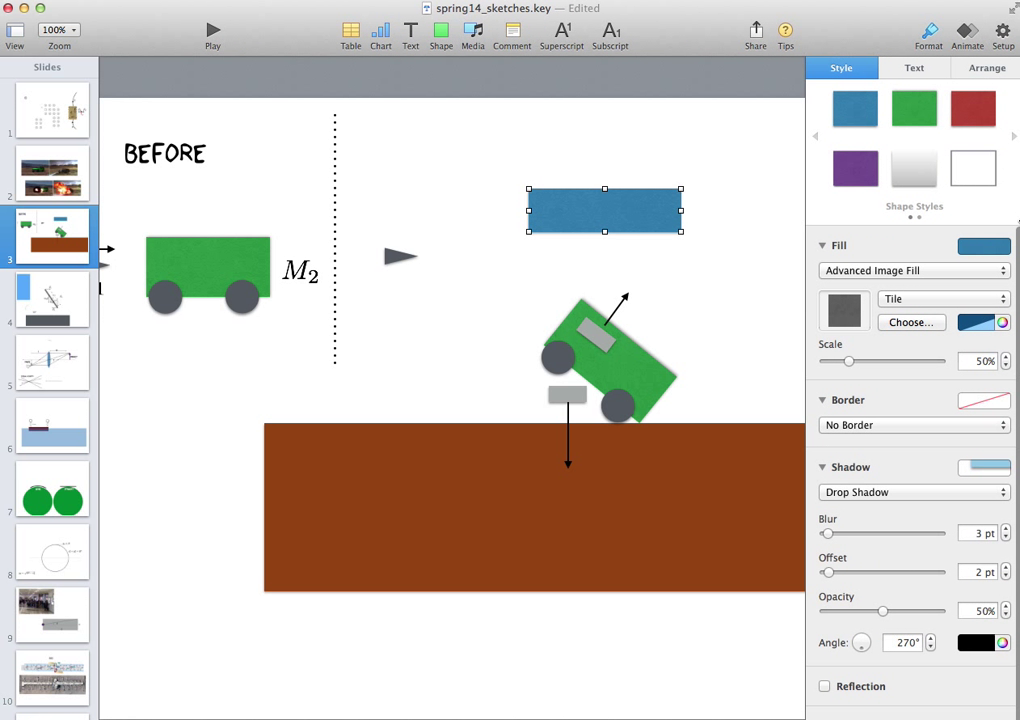
# Give the rectangle a solid medium-blue color fill and set its opacity to 45%.
pyautogui.click(978, 246)
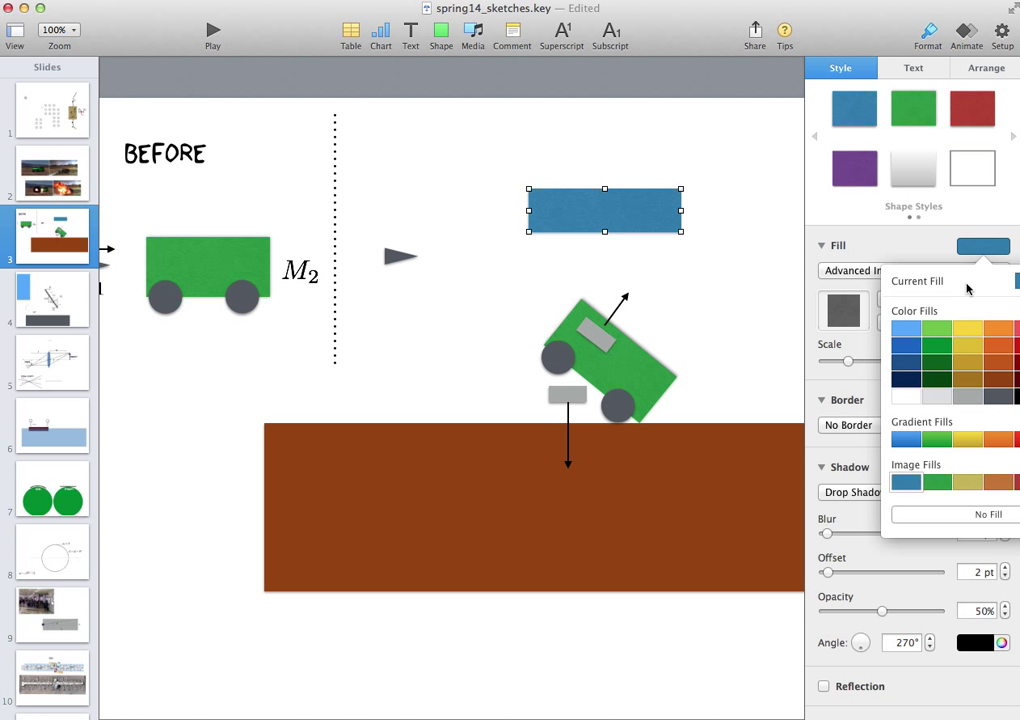
pyautogui.click(908, 346)
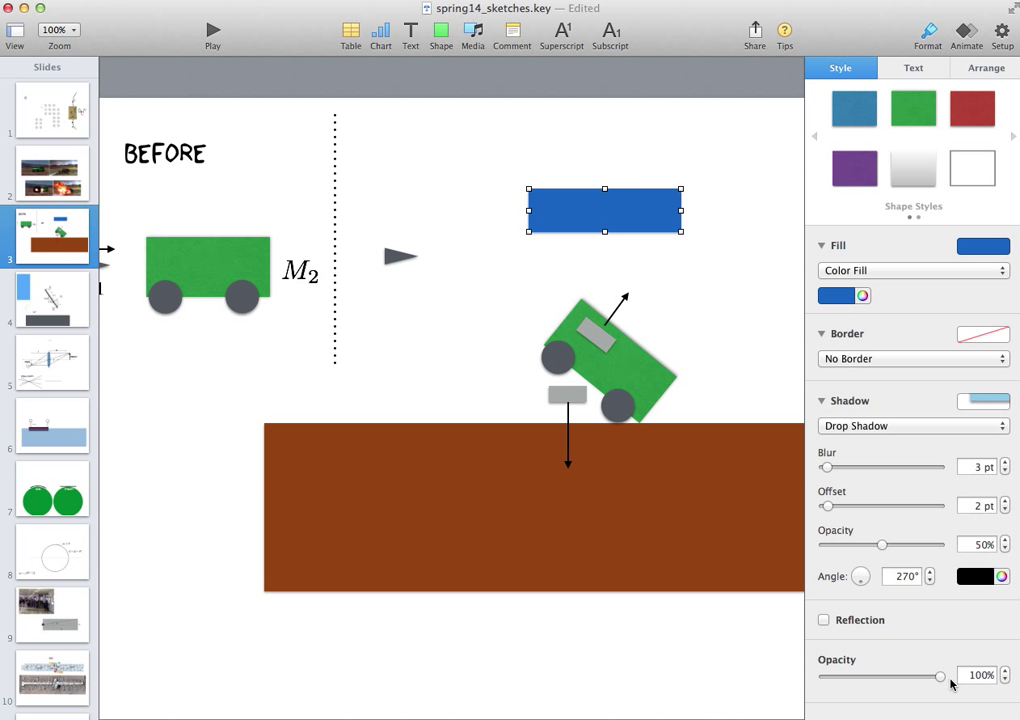
pyautogui.moveTo(940, 680); pyautogui.dragTo(887, 677)
# Enlarge the translucent blue rectangle to cover the tilted cart down to the brown ground, and send it to the back.
pyautogui.moveTo(636, 222); pyautogui.dragTo(742, 423)
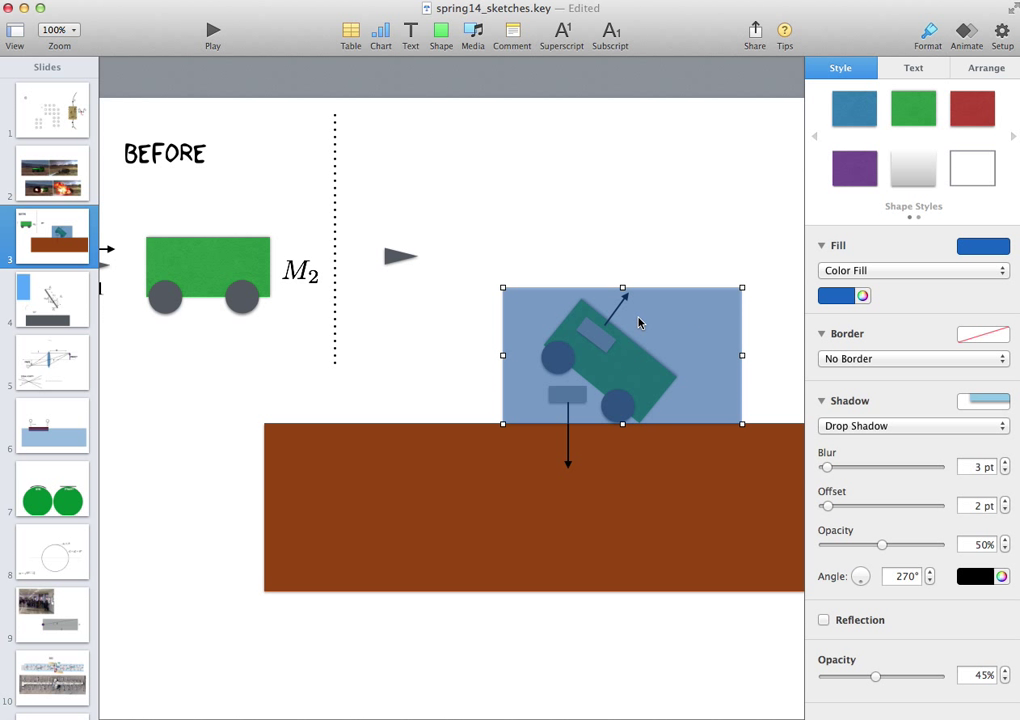
pyautogui.rightClick(668, 325)
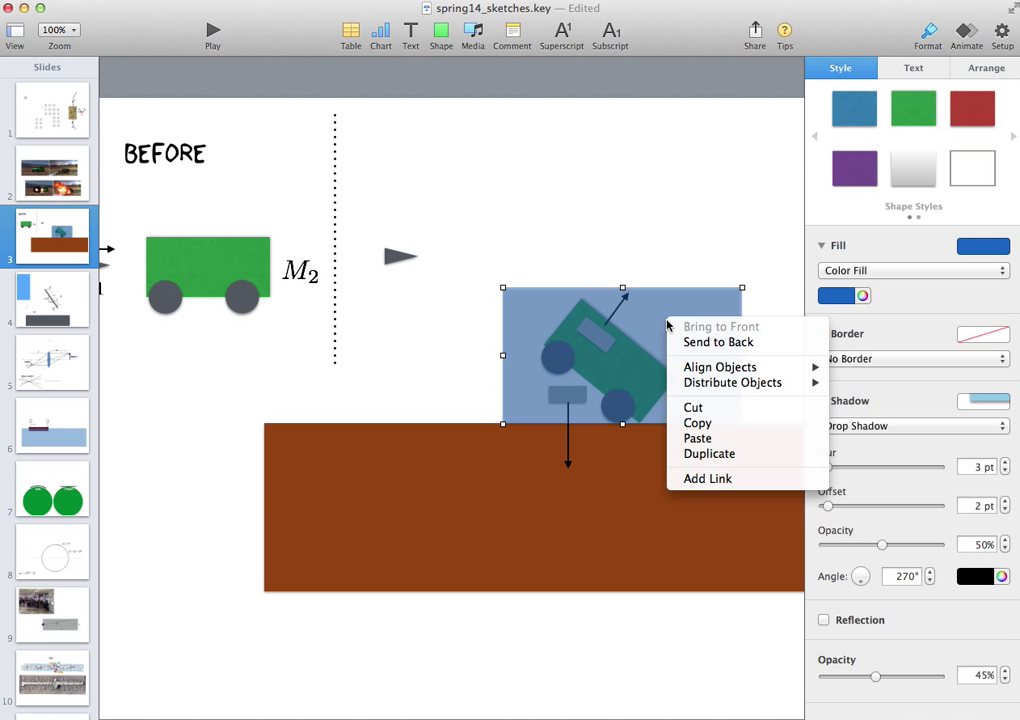
pyautogui.click(684, 343)
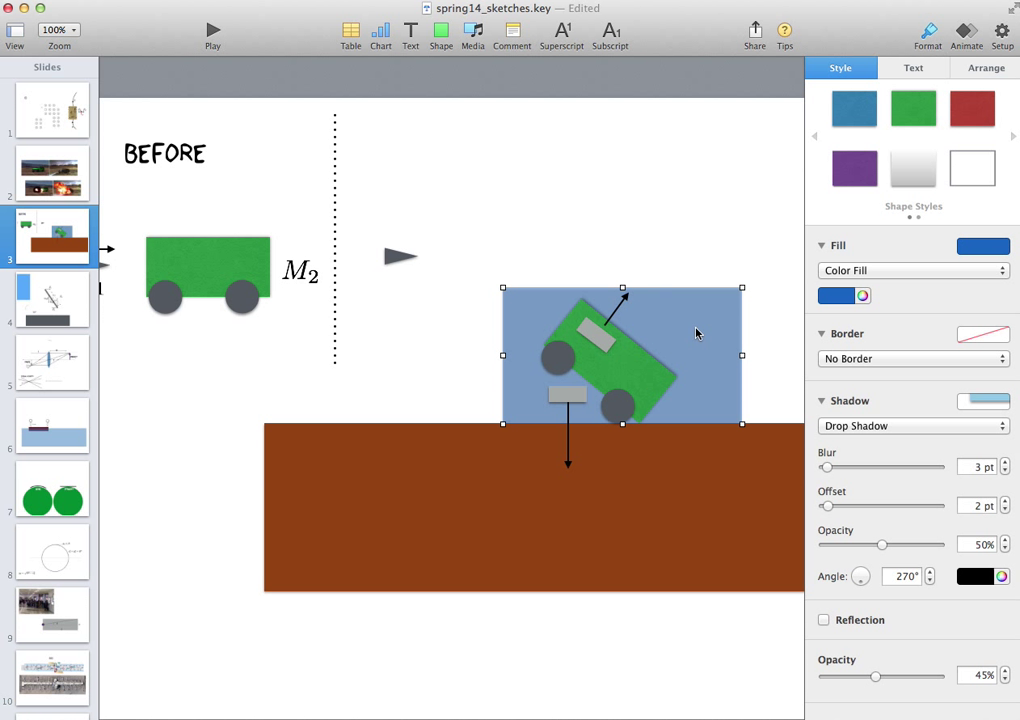
# Move the blue rectangle down behind the brown ground and the tilted cart up into the empty area above the gray blocks.
pyautogui.moveTo(697, 333); pyautogui.dragTo(694, 526)
pyautogui.moveTo(642, 355); pyautogui.dragTo(556, 218)
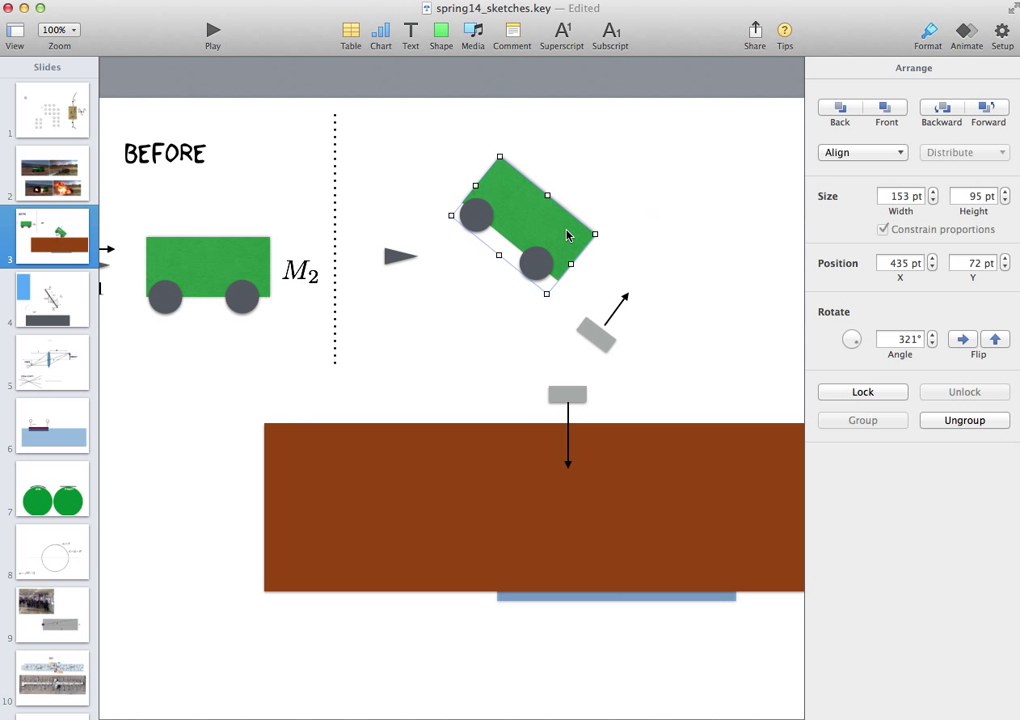
pyautogui.click(696, 212)
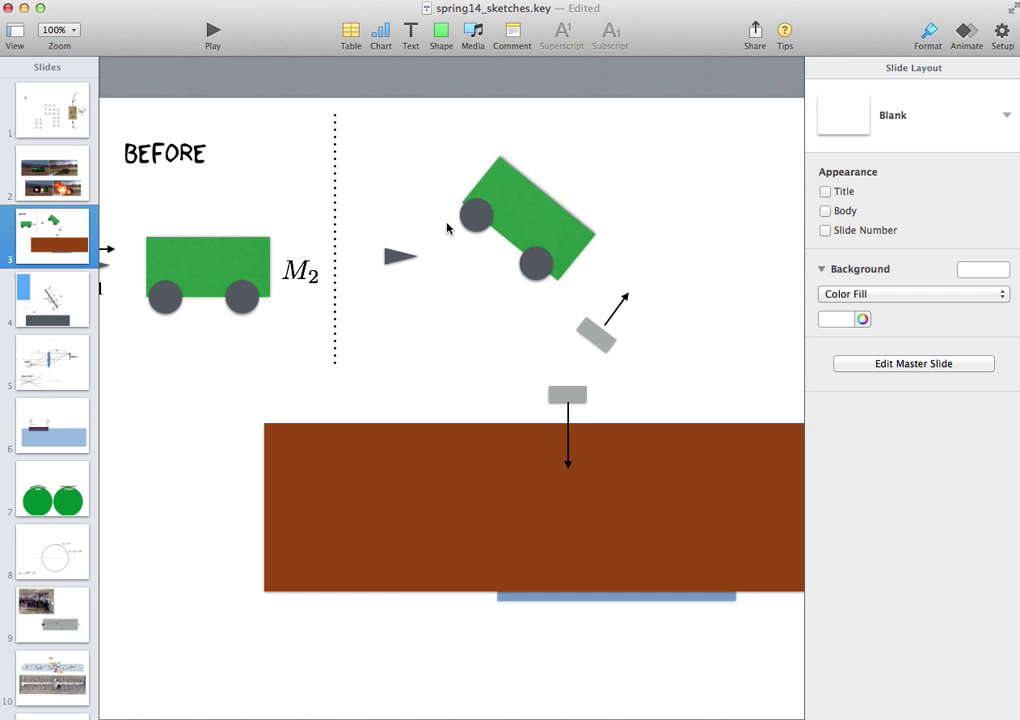
# Group the upright green cart's body and its two wheels into one object.
pyautogui.click(200, 262)
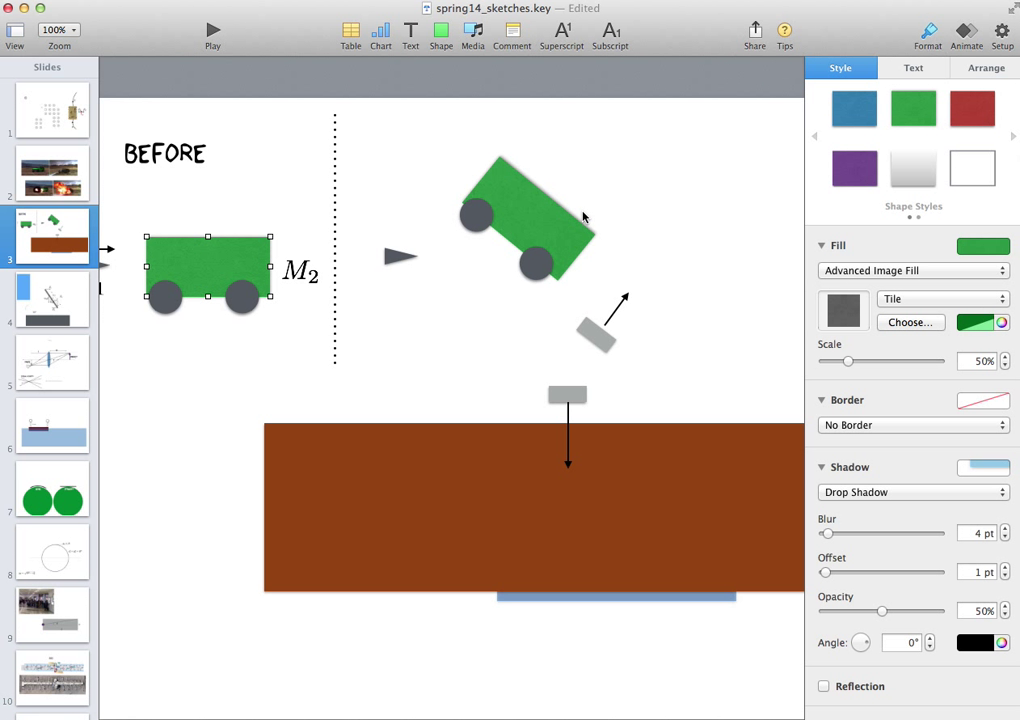
pyautogui.click(555, 224)
pyautogui.click(193, 267)
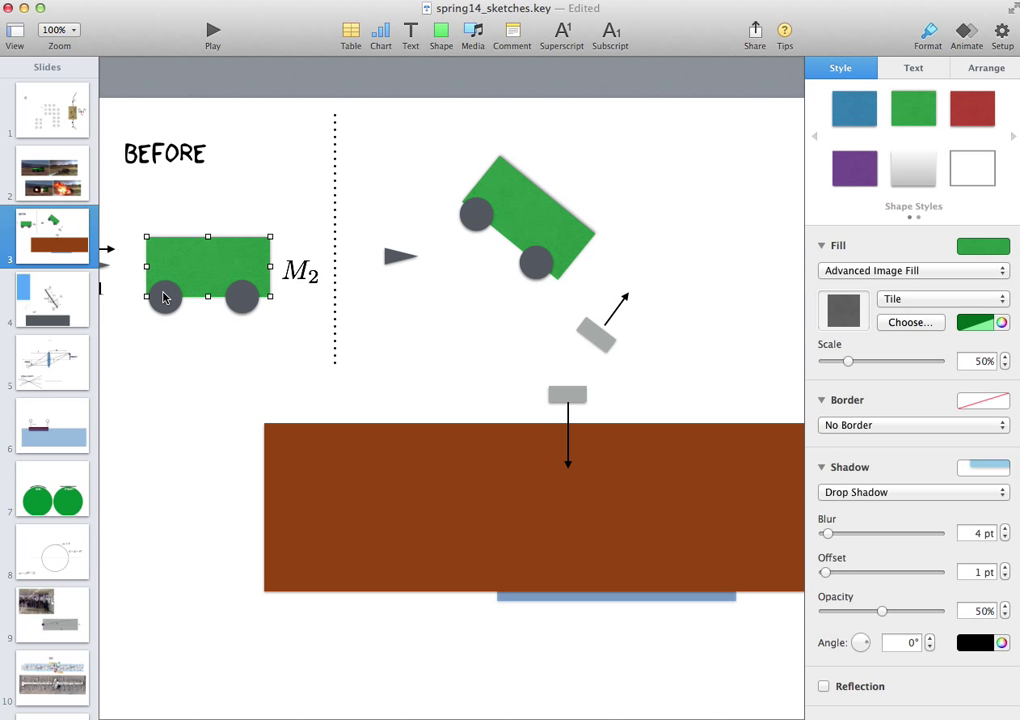
pyautogui.click(164, 291)
pyautogui.click(256, 301)
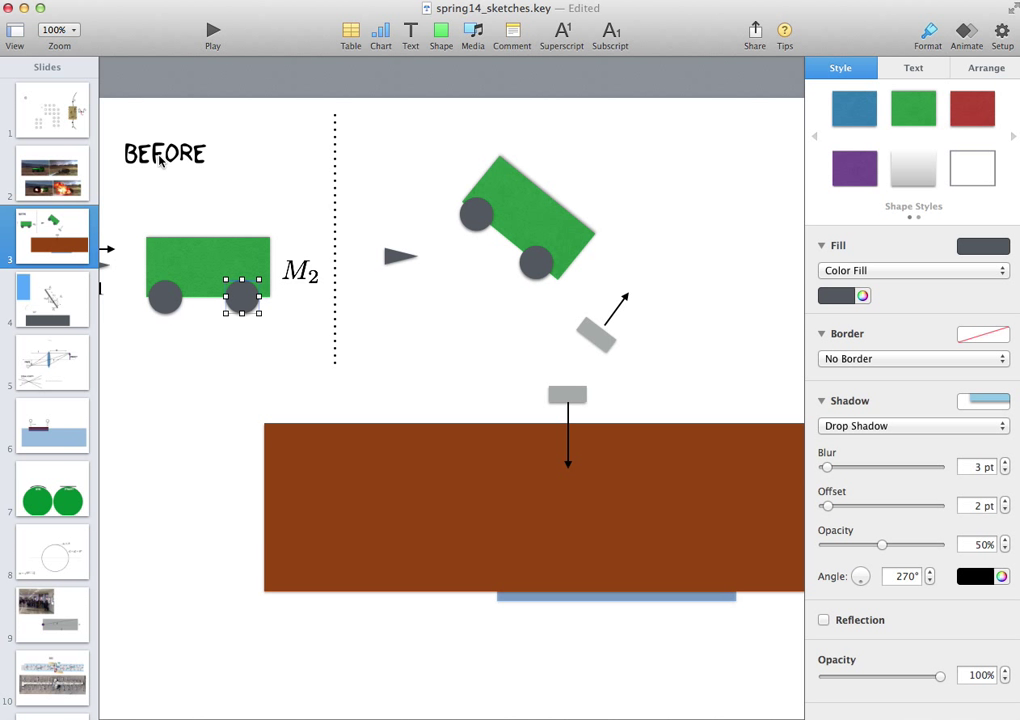
pyautogui.click(165, 205)
pyautogui.moveTo(165, 243); pyautogui.dragTo(250, 305)
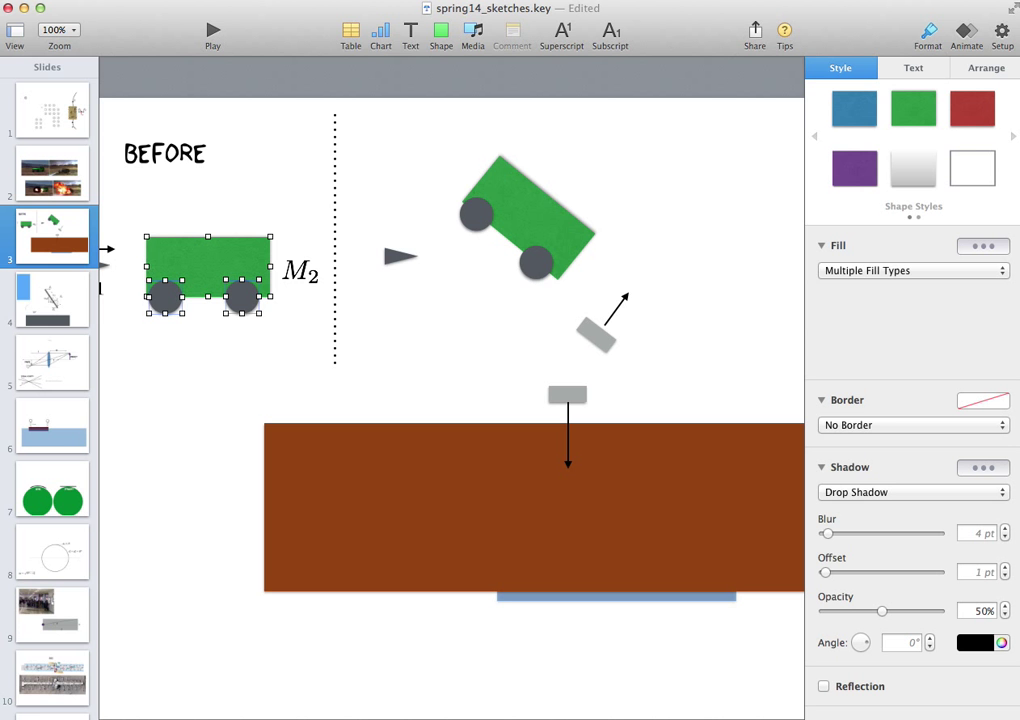
pyautogui.click(100, 0)
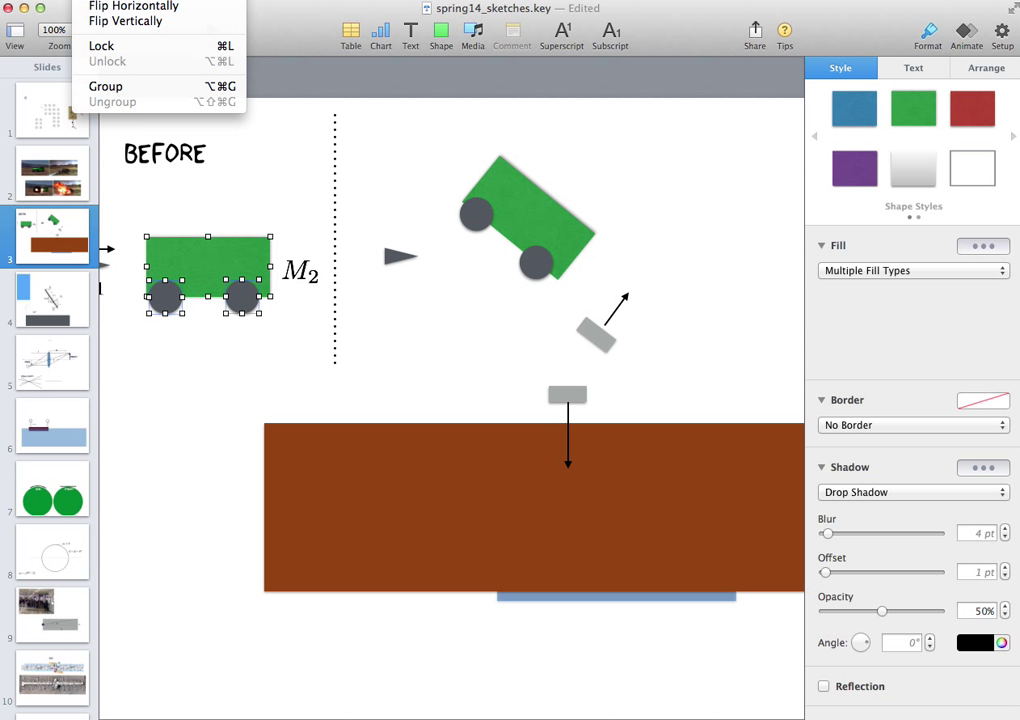
pyautogui.click(105, 86)
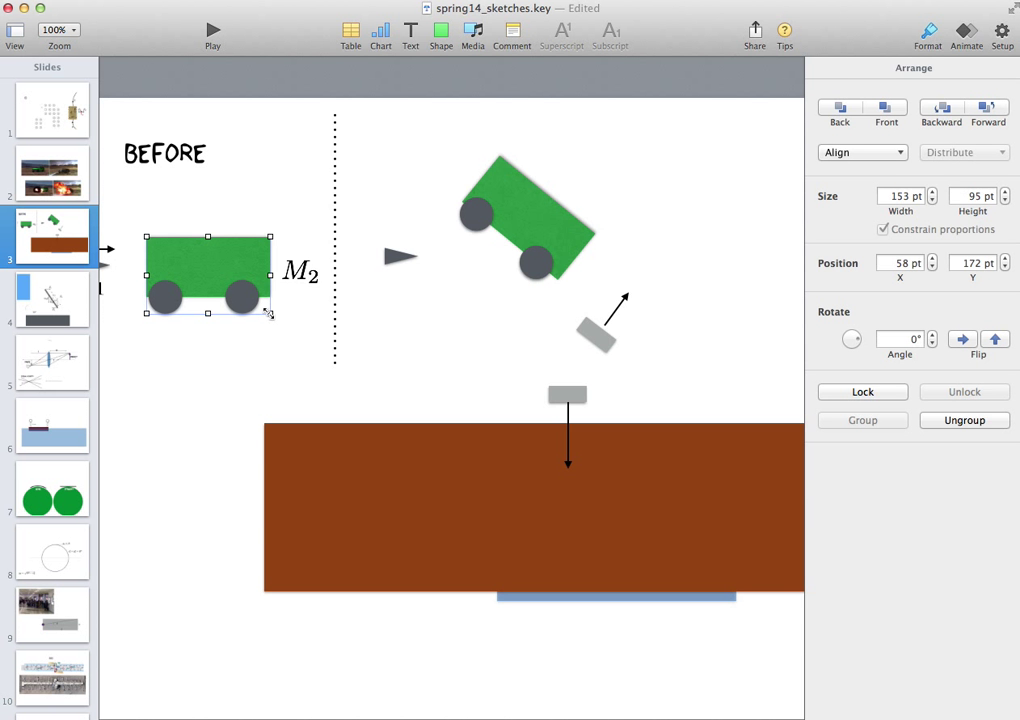
# Place the grouped cart between the dotted line and the gray blocks, rotated to 359°, and shift the M₂ label down toward the ground.
pyautogui.moveTo(268, 313); pyautogui.dragTo(460, 354)
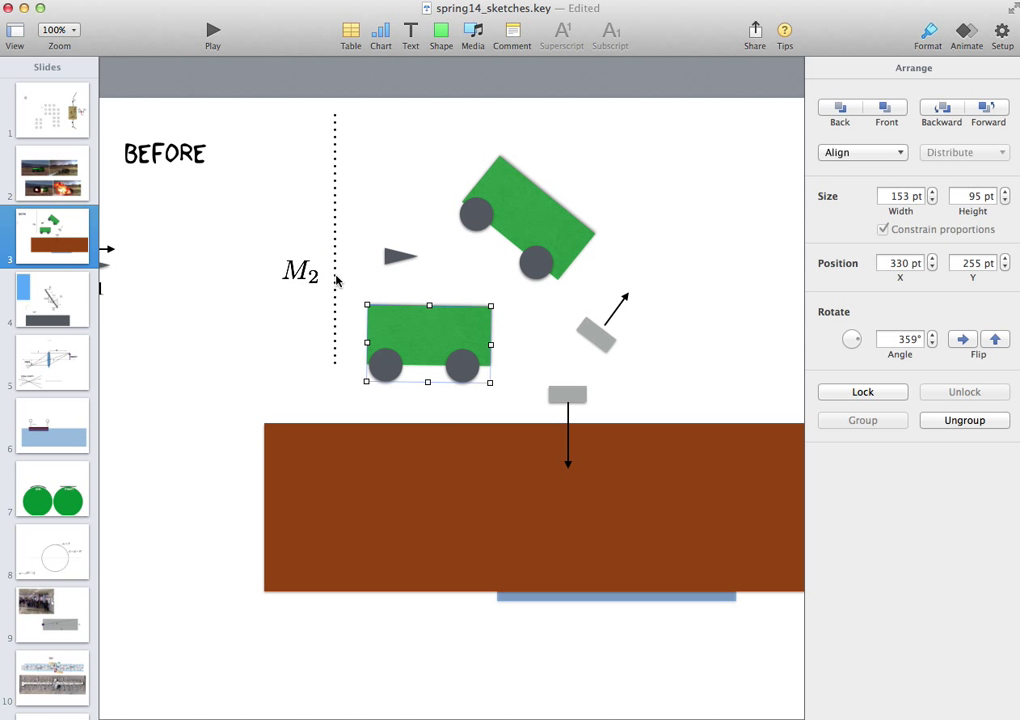
pyautogui.click(236, 216)
pyautogui.click(292, 270)
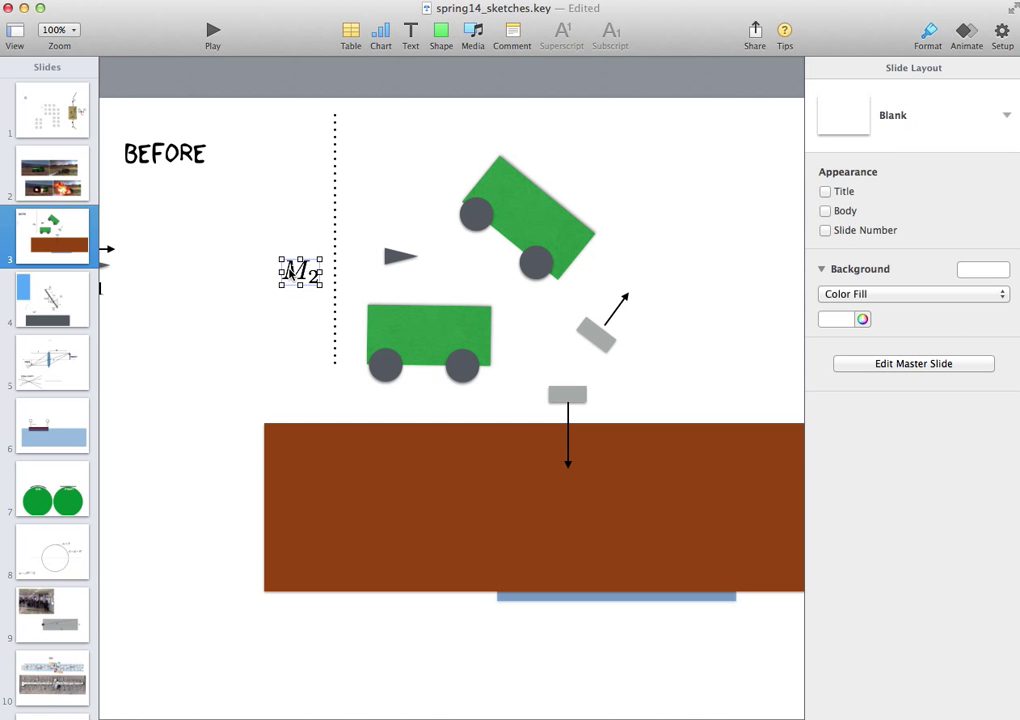
pyautogui.moveTo(288, 268); pyautogui.dragTo(254, 306)
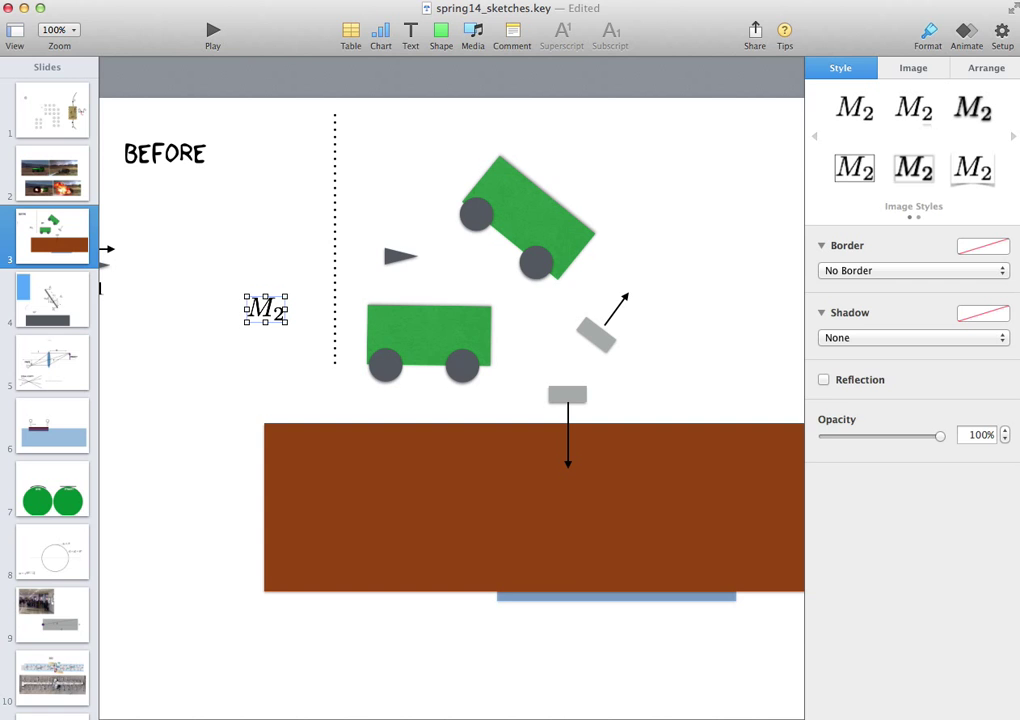
# Switch to LaTeXiT and typeset the formula \vec{F}_\text{net} in place of the theta expression.
pyautogui.press('super+Tab')
pyautogui.moveTo(509, 276); pyautogui.dragTo(358, 201)
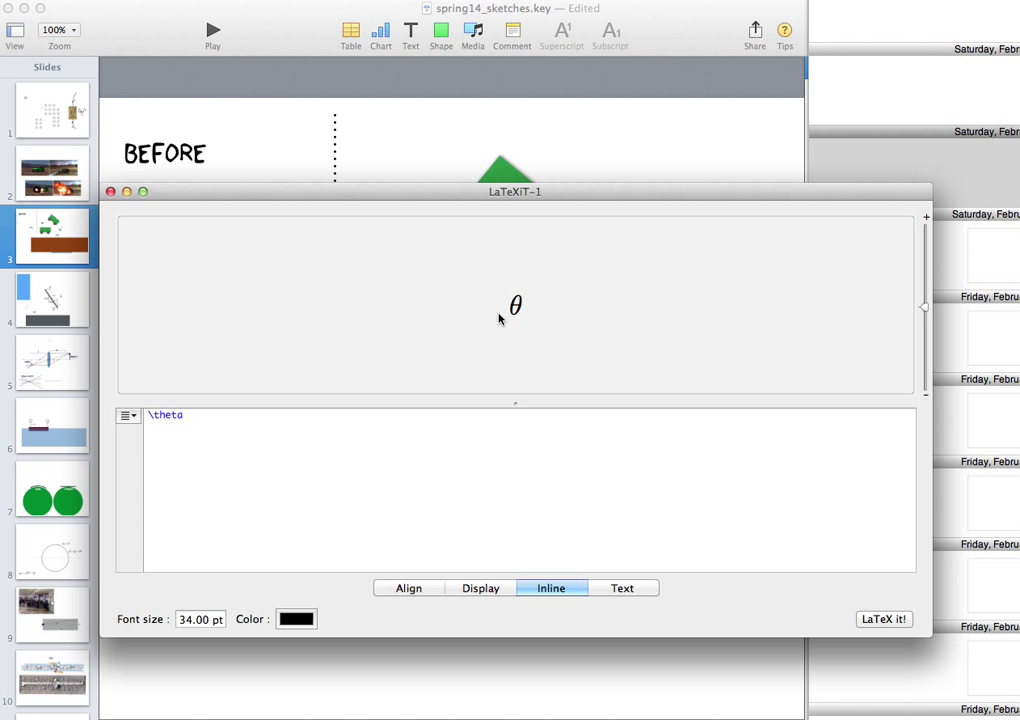
pyautogui.moveTo(198, 421); pyautogui.dragTo(113, 414)
pyautogui.write('\\vec{F}_\\text{net}')
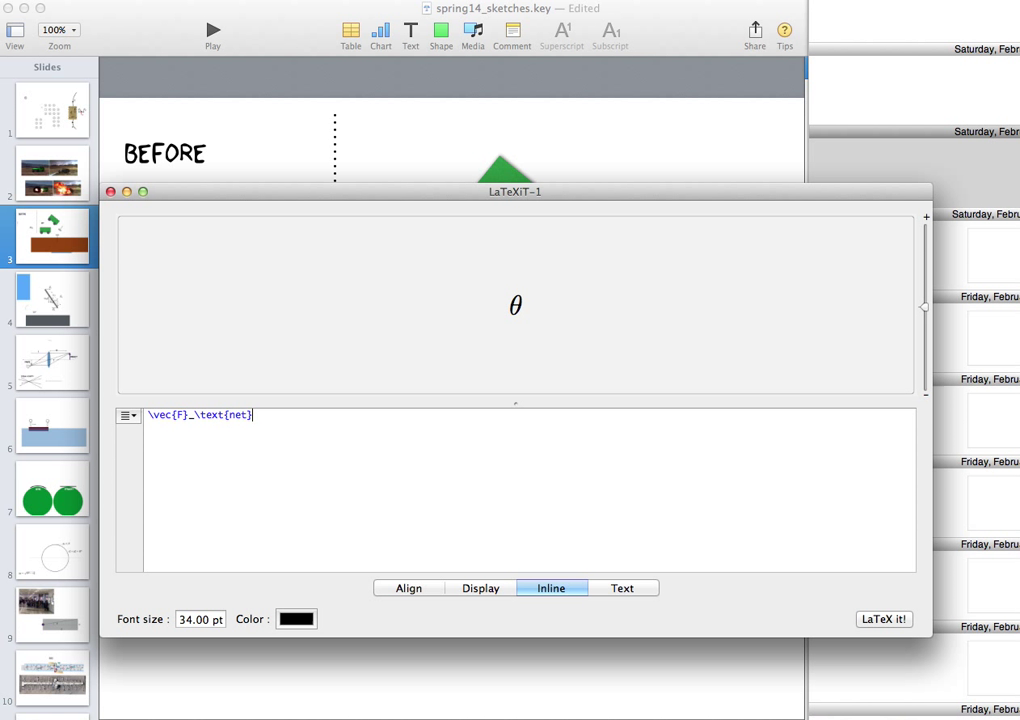
pyautogui.click(886, 619)
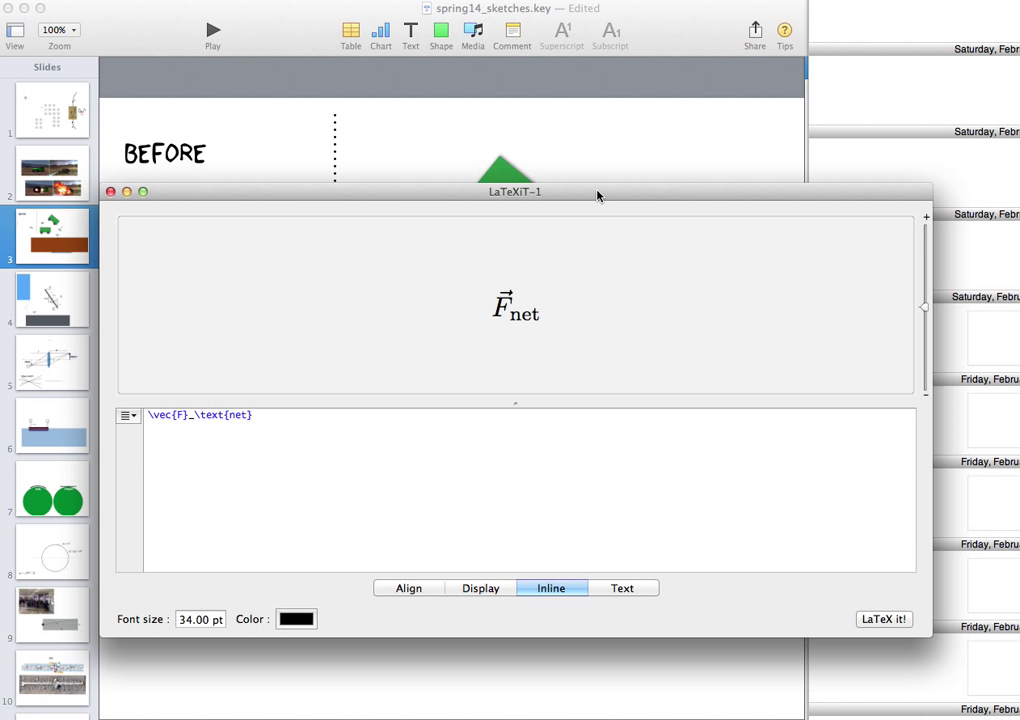
# Place the typeset net-force formula on the Keynote slide beside the tilted cart and enlarge it slightly.
pyautogui.moveTo(597, 192); pyautogui.dragTo(587, 273)
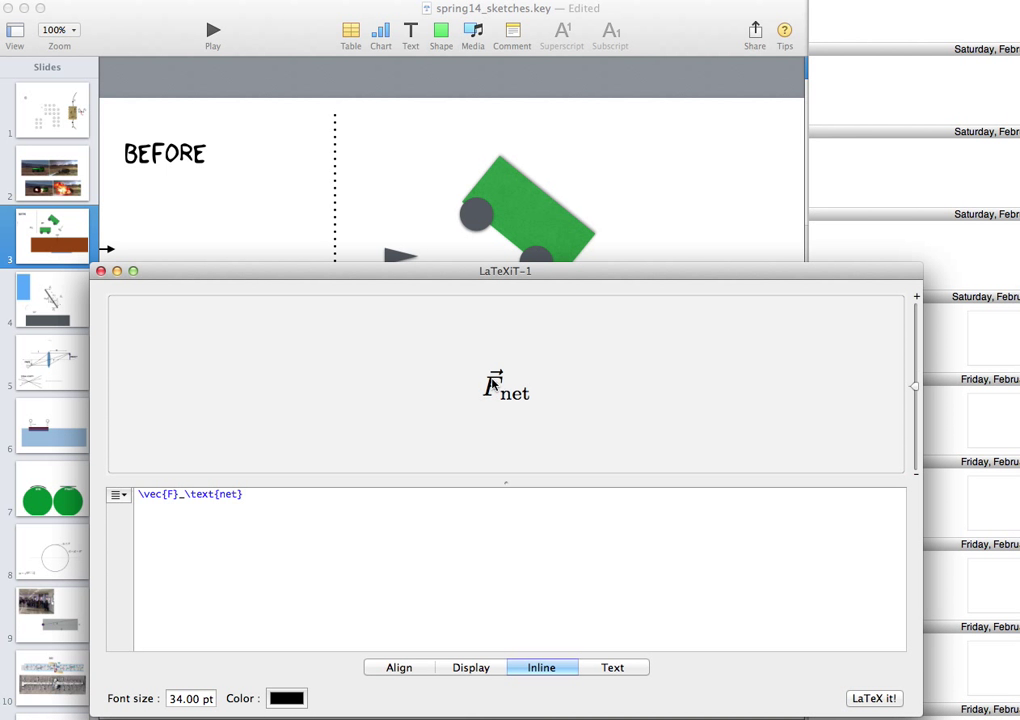
pyautogui.moveTo(493, 390); pyautogui.dragTo(534, 366)
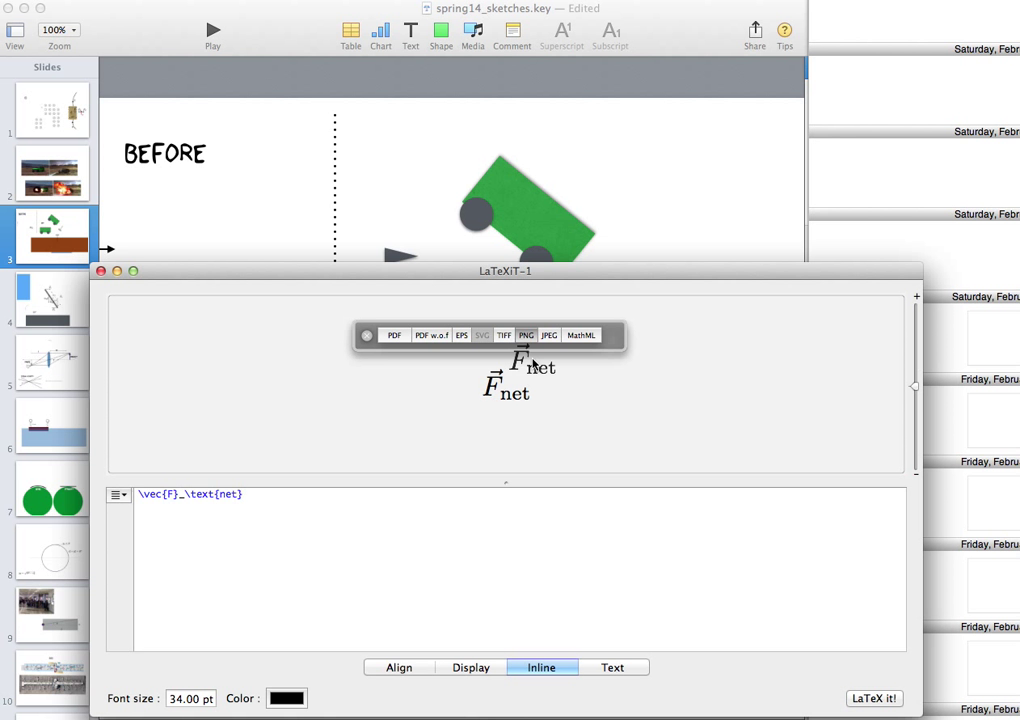
pyautogui.moveTo(534, 366); pyautogui.dragTo(654, 182)
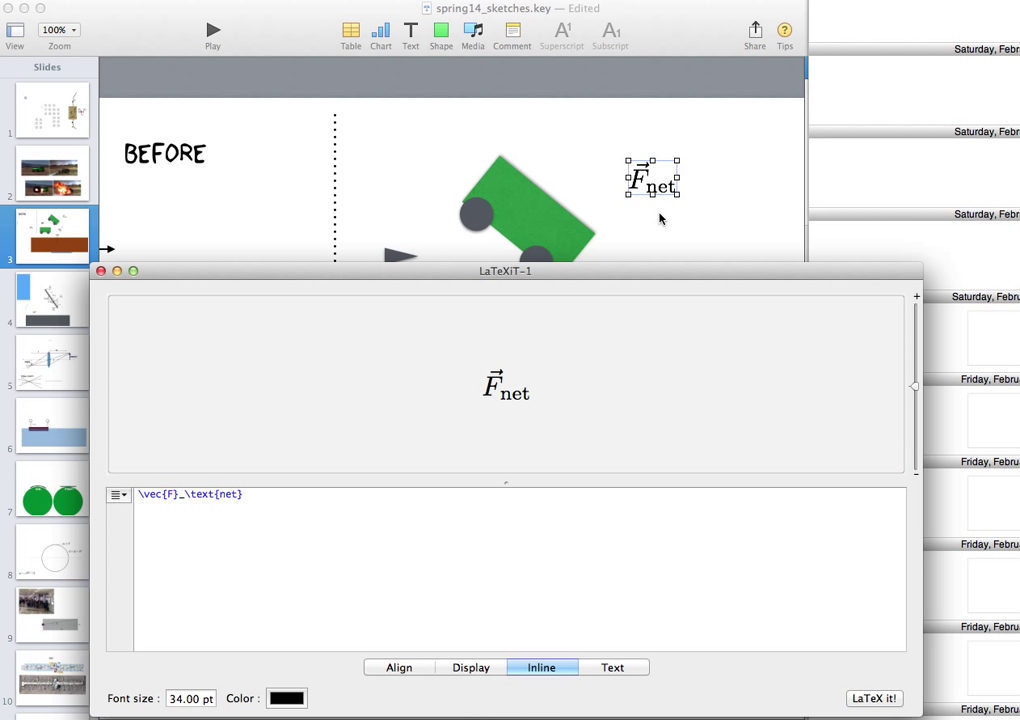
pyautogui.click(660, 216)
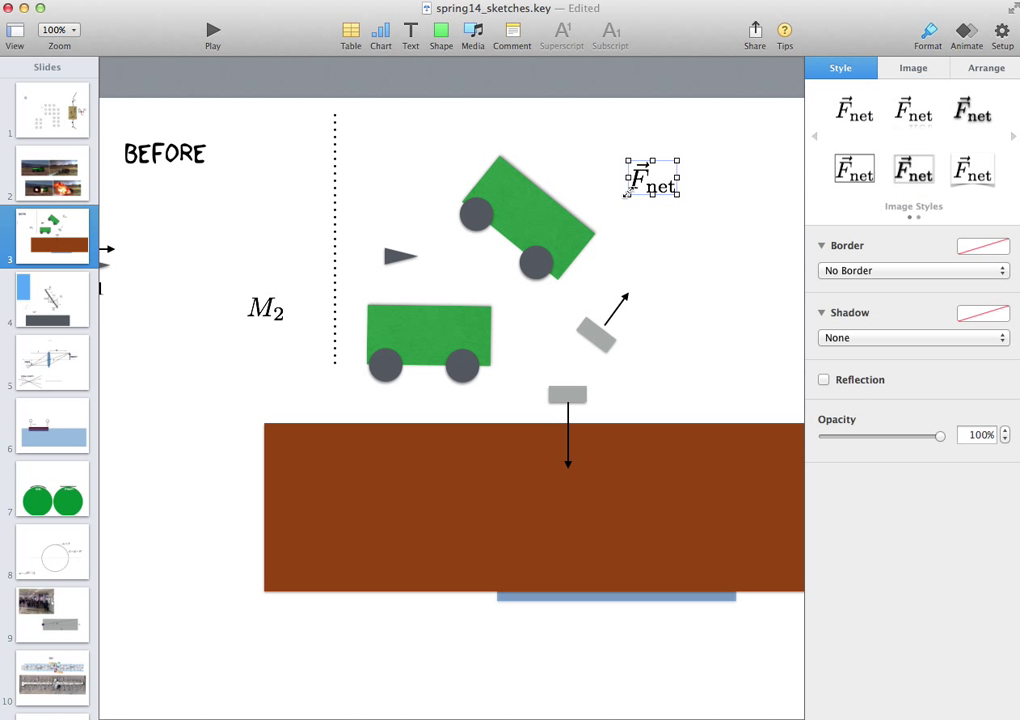
pyautogui.moveTo(629, 194); pyautogui.dragTo(612, 205)
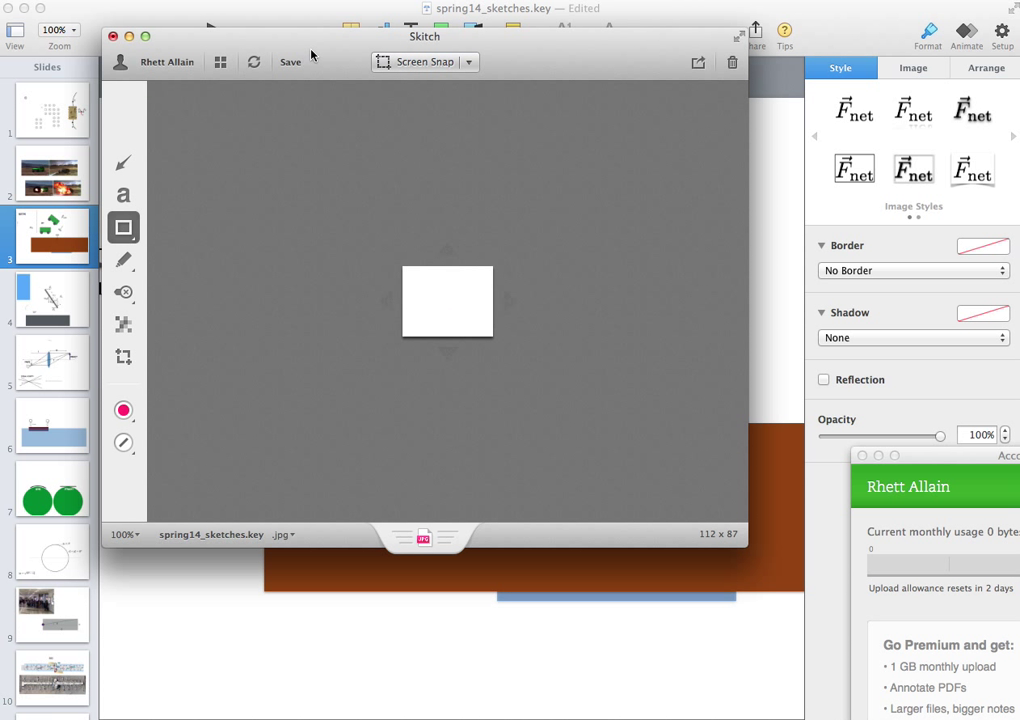
# Switch to Skitch and capture a screen snap of just the tilted green cart, deselected on the slide.
pyautogui.moveTo(312, 52); pyautogui.dragTo(329, 114)
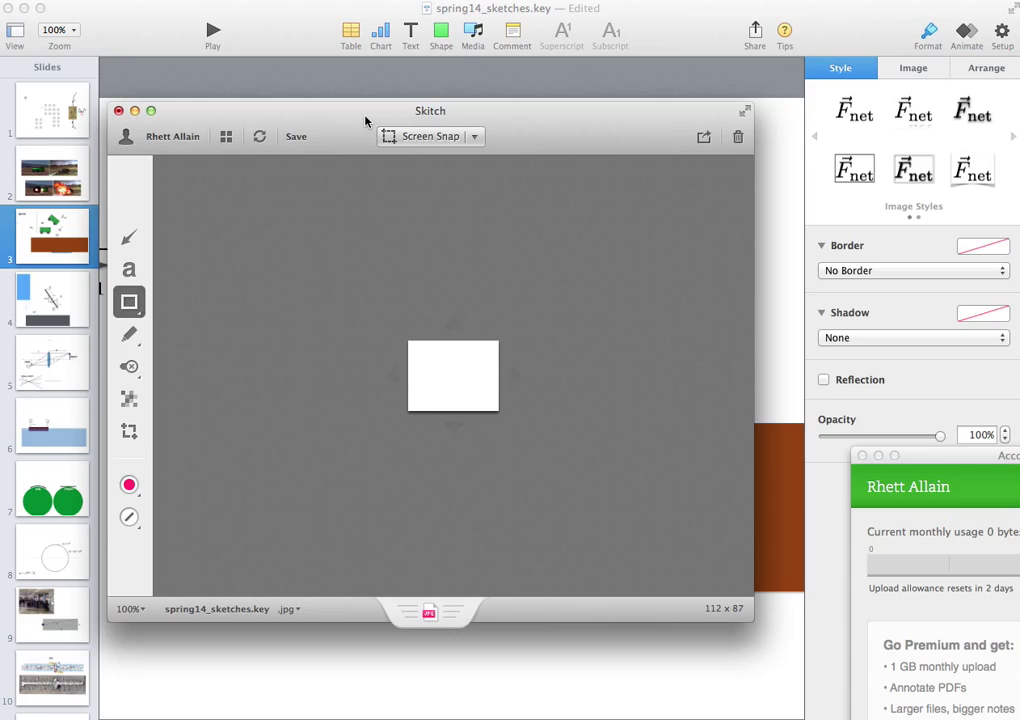
pyautogui.moveTo(365, 121); pyautogui.dragTo(364, 275)
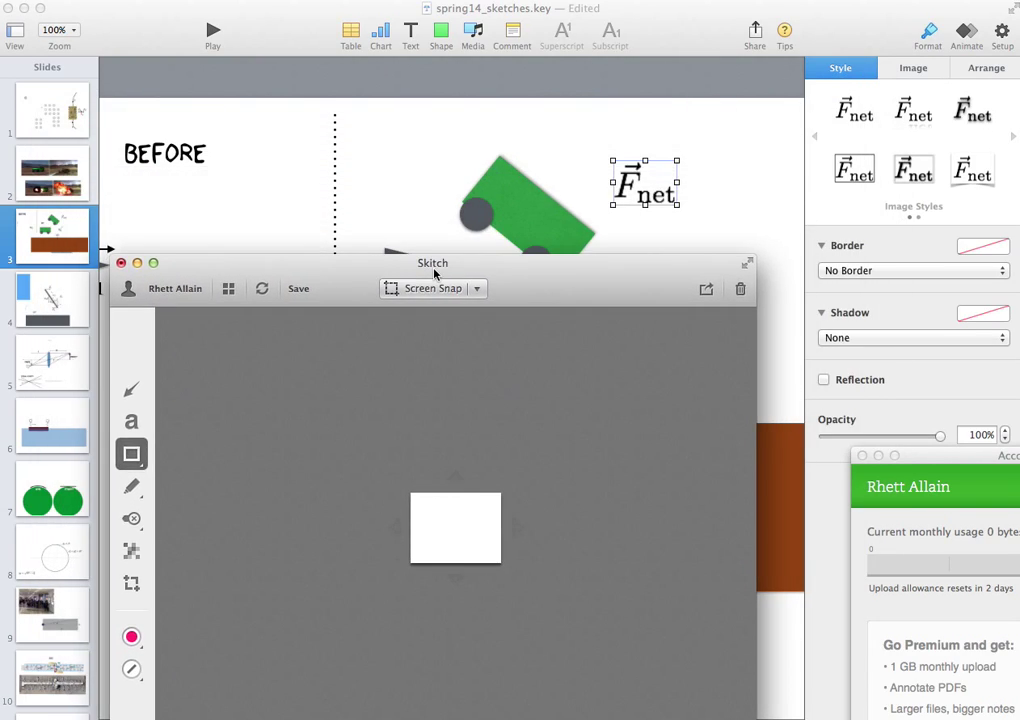
pyautogui.moveTo(521, 275); pyautogui.dragTo(569, 338)
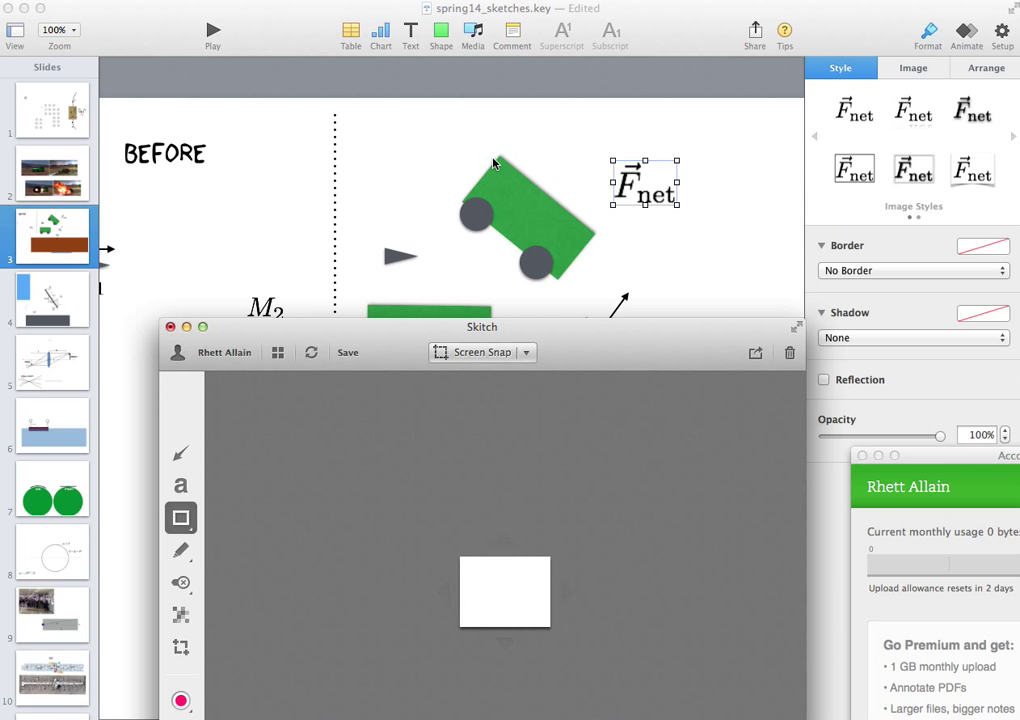
pyautogui.click(505, 196)
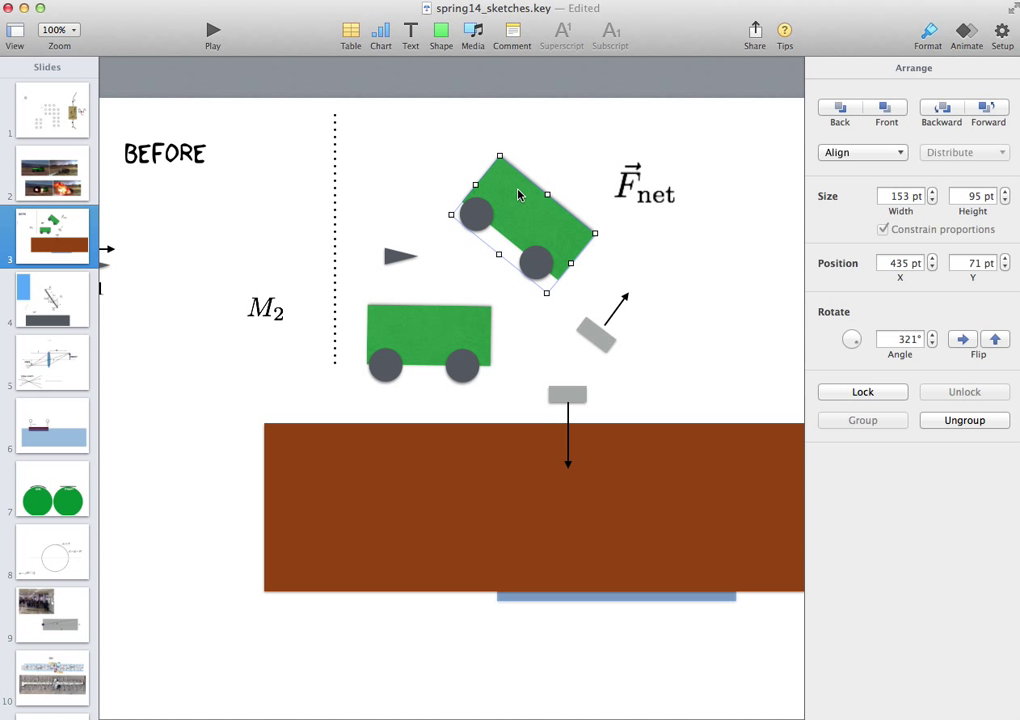
pyautogui.click(434, 151)
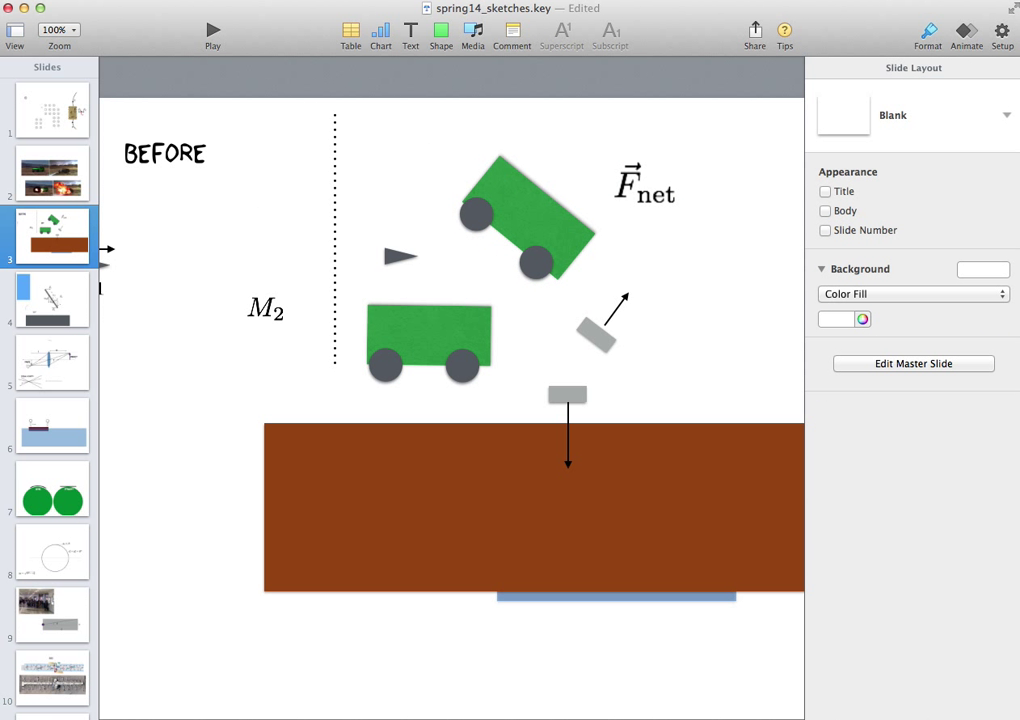
pyautogui.press('super+Tab')
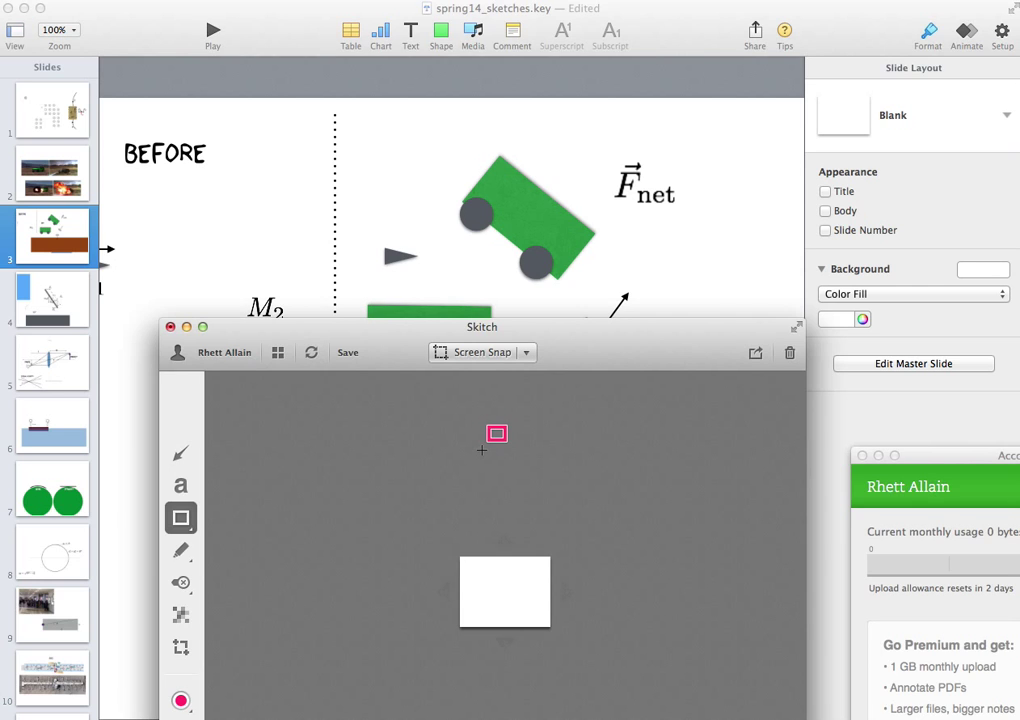
pyautogui.click(472, 352)
pyautogui.moveTo(443, 143); pyautogui.dragTo(603, 291)
pyautogui.click(602, 293)
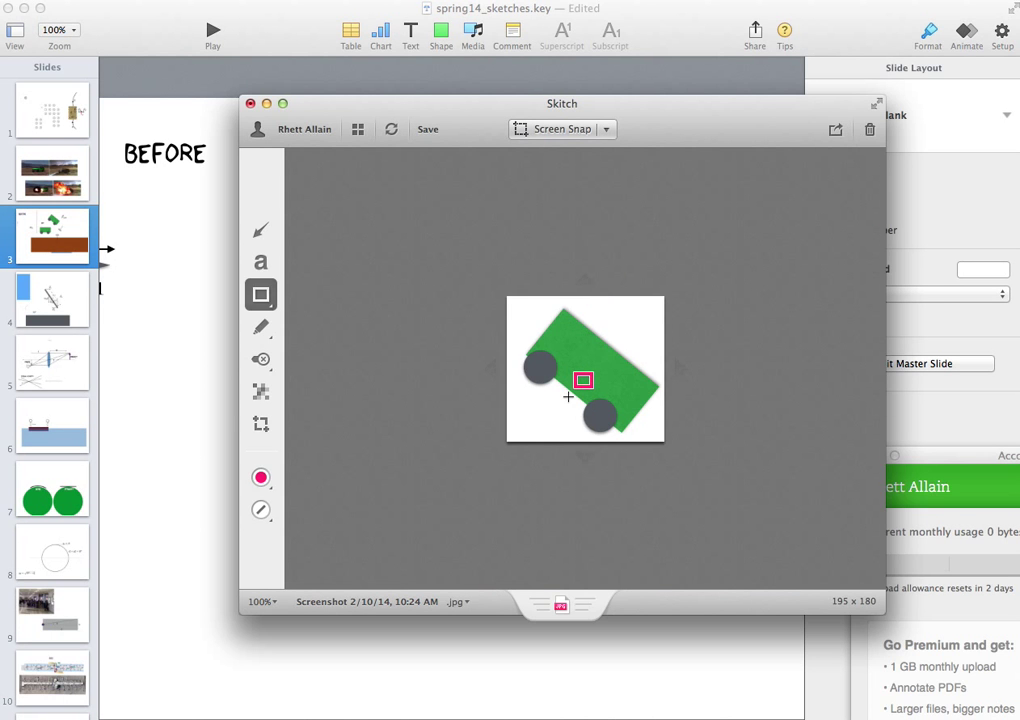
# Place the captured cart image over the brown ground on the Keynote slide and enlarge it, also shrinking the original tilted cart slightly.
pyautogui.moveTo(555, 608); pyautogui.dragTo(464, 440)
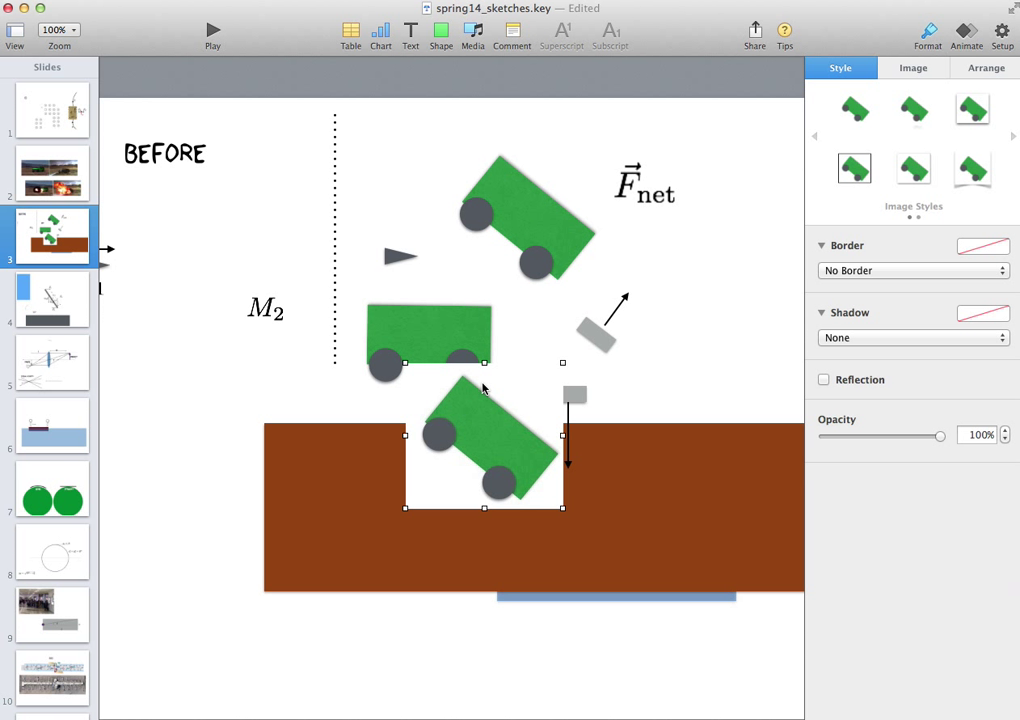
pyautogui.click(580, 224)
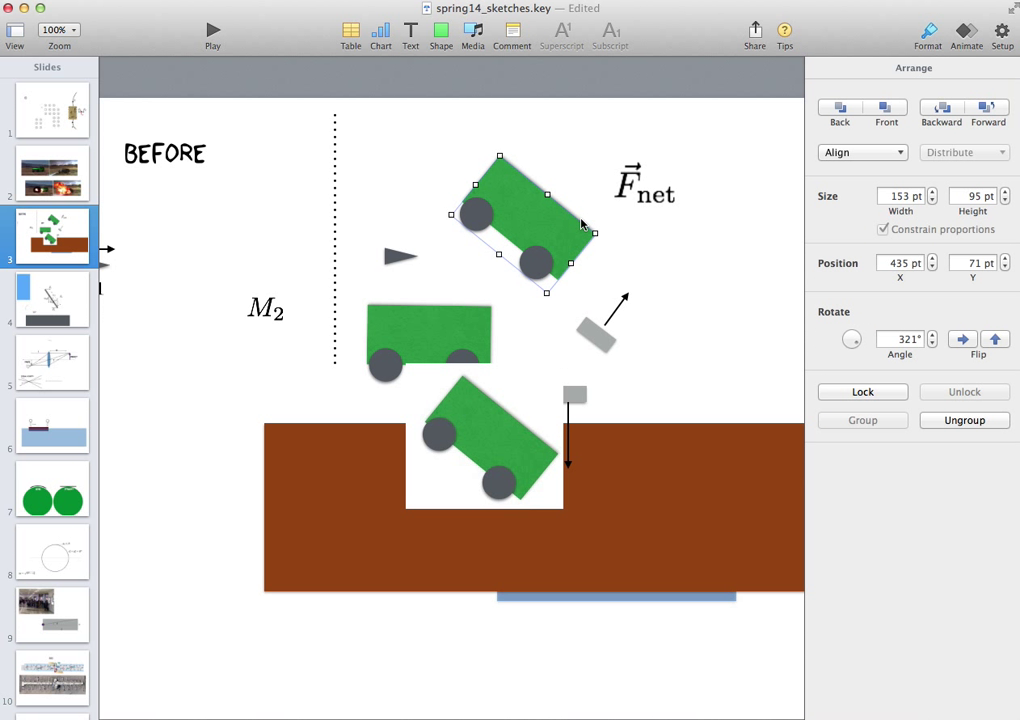
pyautogui.moveTo(596, 233)
pyautogui.mouseDown()
pyautogui.moveTo(528, 228)
pyautogui.moveTo(596, 233)
pyautogui.mouseUp()
pyautogui.click(492, 447)
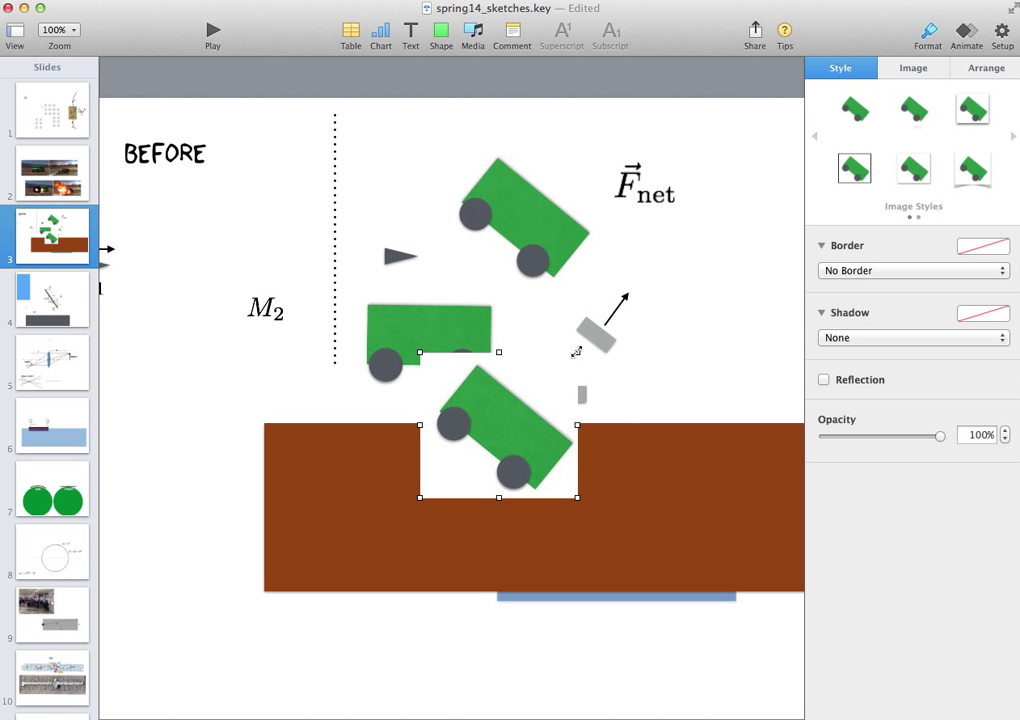
pyautogui.moveTo(569, 424); pyautogui.dragTo(605, 326)
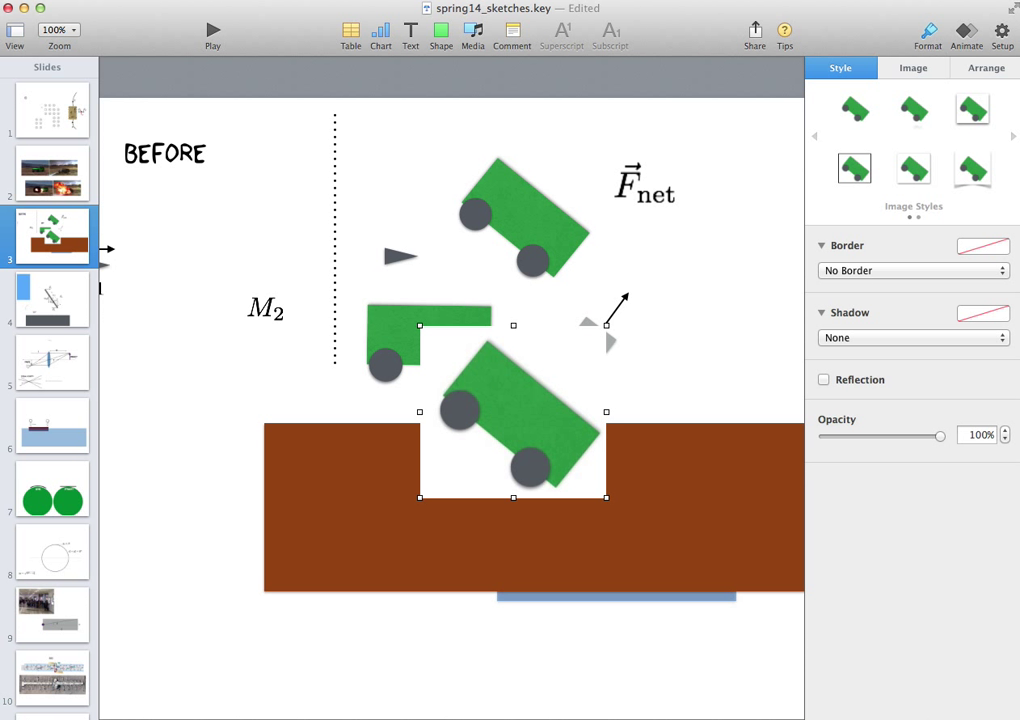
# Make the captured cart image's white background transparent with Instant Alpha.
pyautogui.click(45, 0)
pyautogui.moveTo(100, 172)
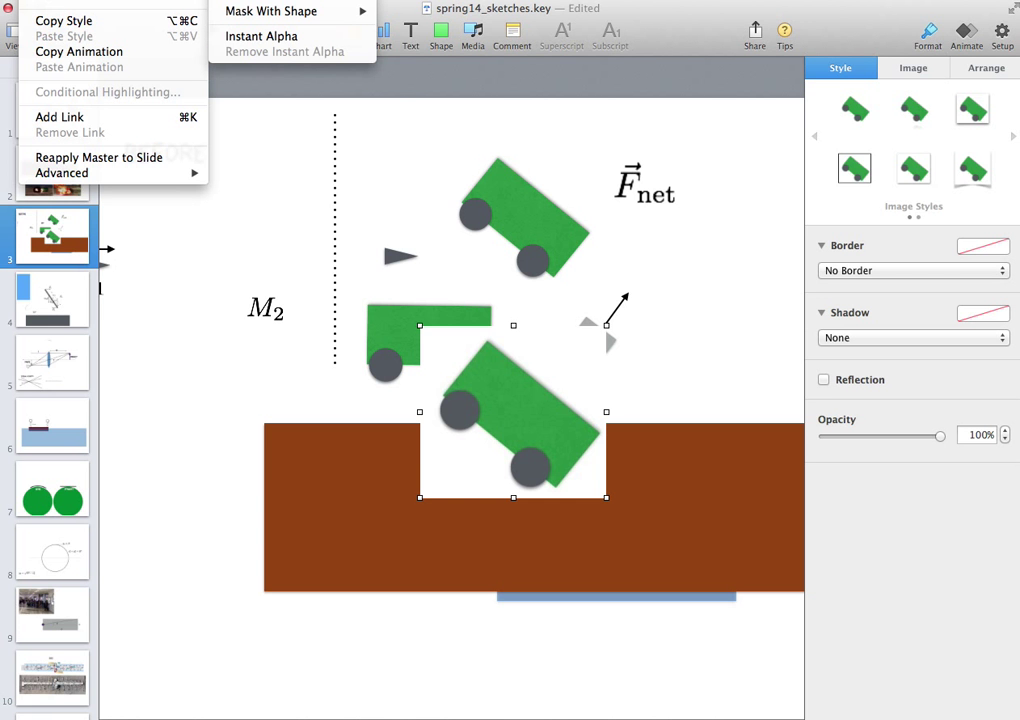
pyautogui.click(265, 40)
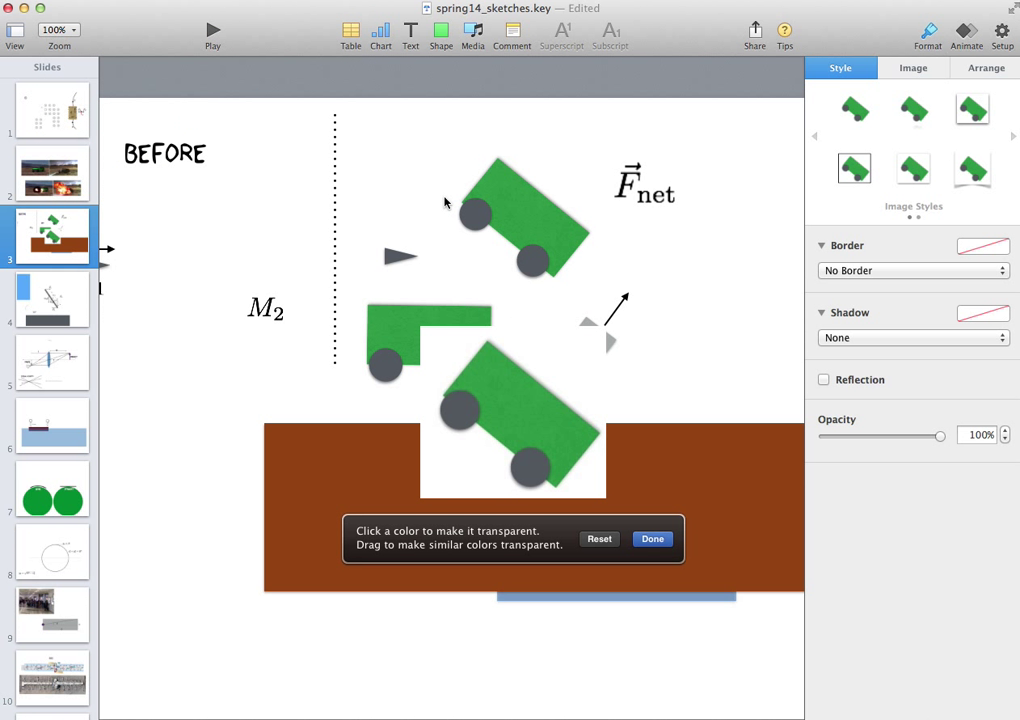
pyautogui.moveTo(444, 347)
pyautogui.mouseDown()
pyautogui.moveTo(455, 353)
pyautogui.moveTo(450, 343)
pyautogui.mouseUp()
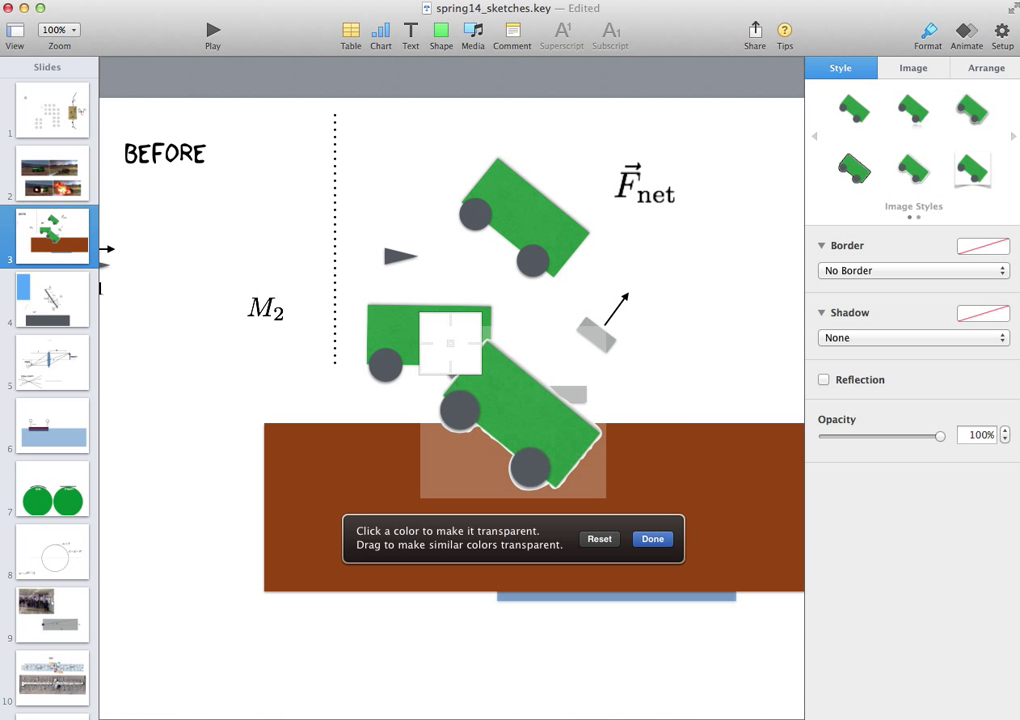
pyautogui.press('Return')
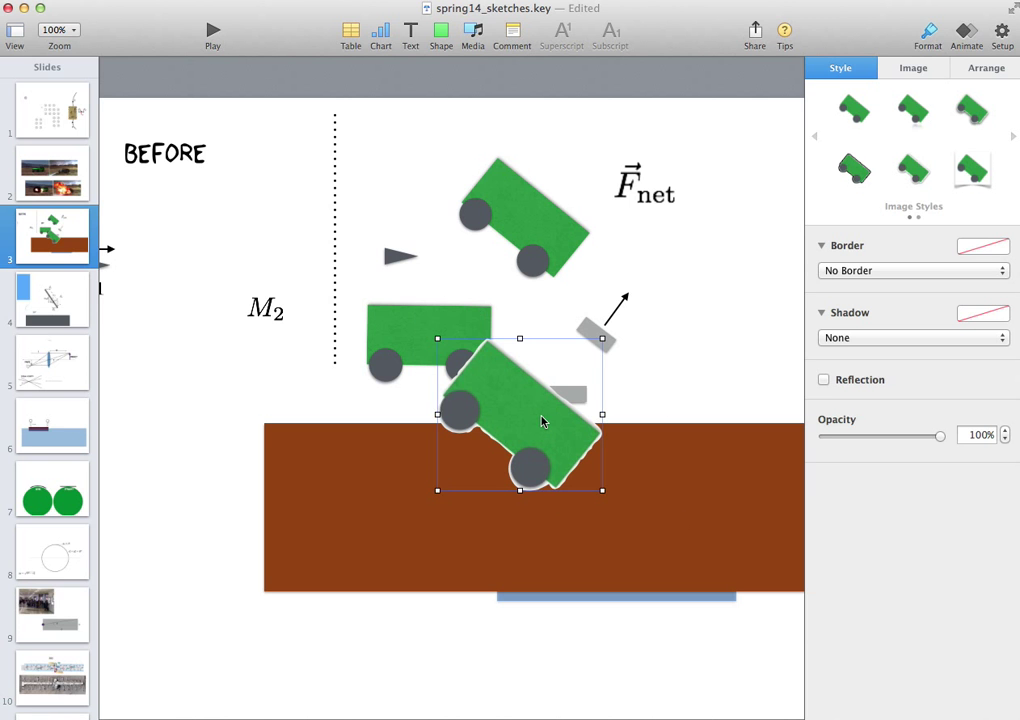
# Move the cut-out cart below the level cart onto the brown ground, and shift the short diagonal arrow away from the tilted gray block.
pyautogui.moveTo(541, 421); pyautogui.dragTo(437, 463)
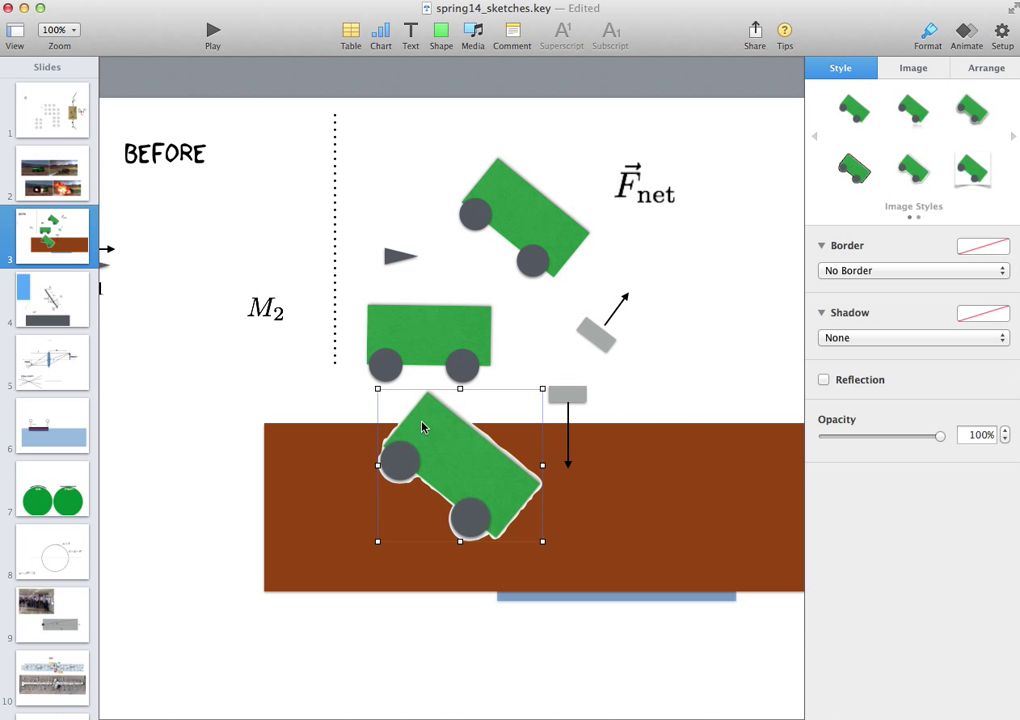
pyautogui.moveTo(616, 308); pyautogui.dragTo(647, 285)
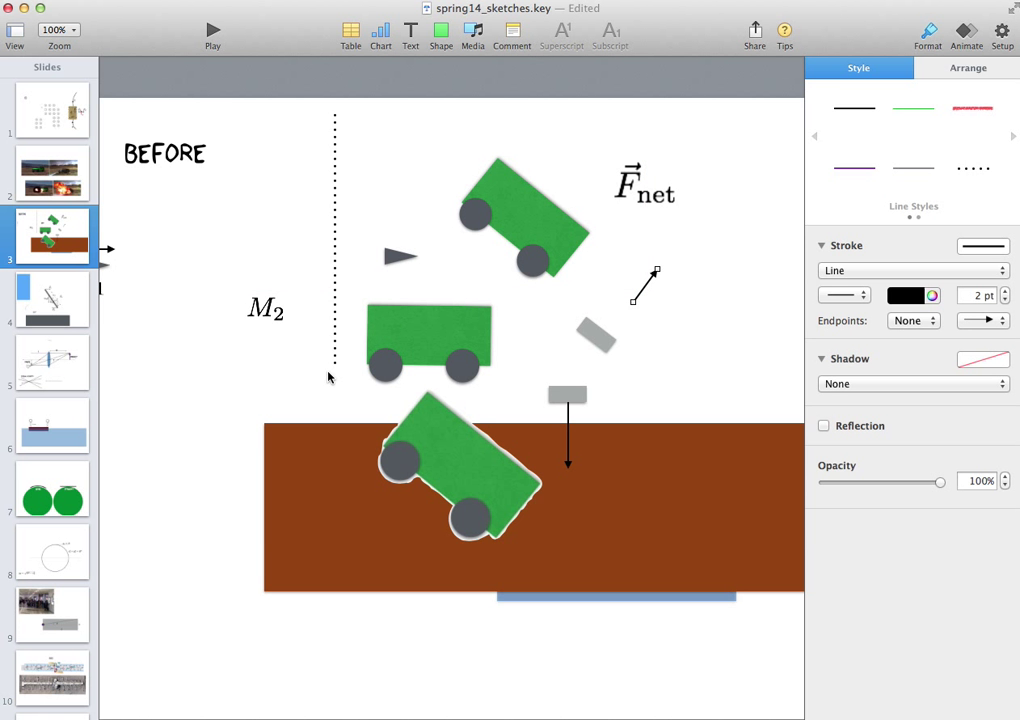
pyautogui.click(335, 221)
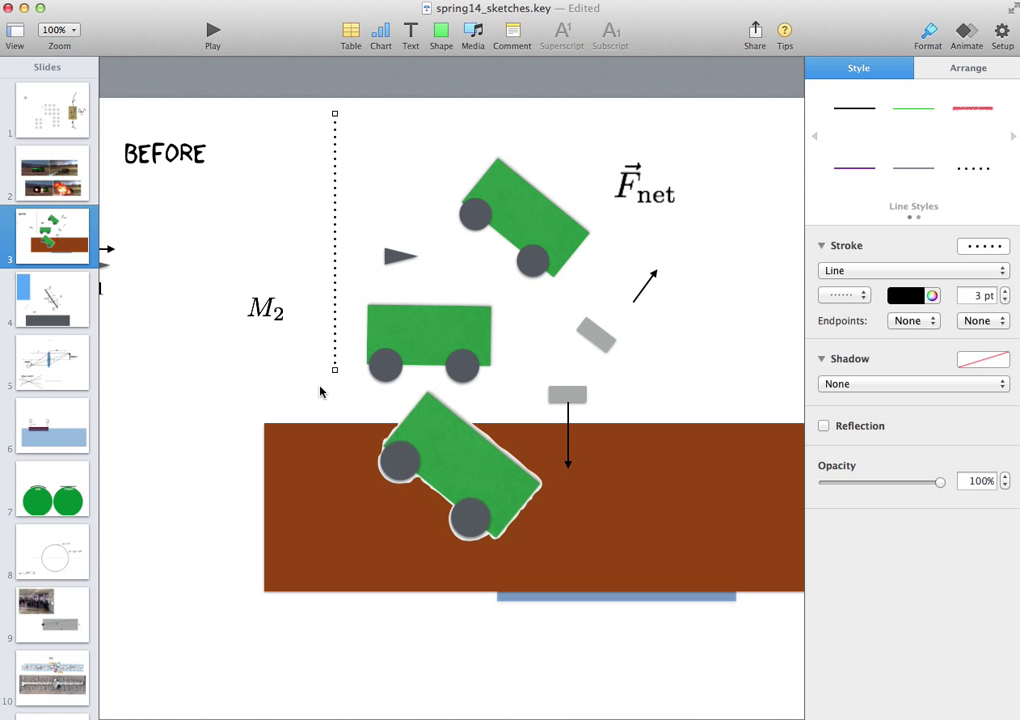
# Look through the other physics sketches, including the leaning ladder, the lens diagram, the raft and the rotating globe on slides 4, 5, 6 and 11.
pyautogui.click(59, 303)
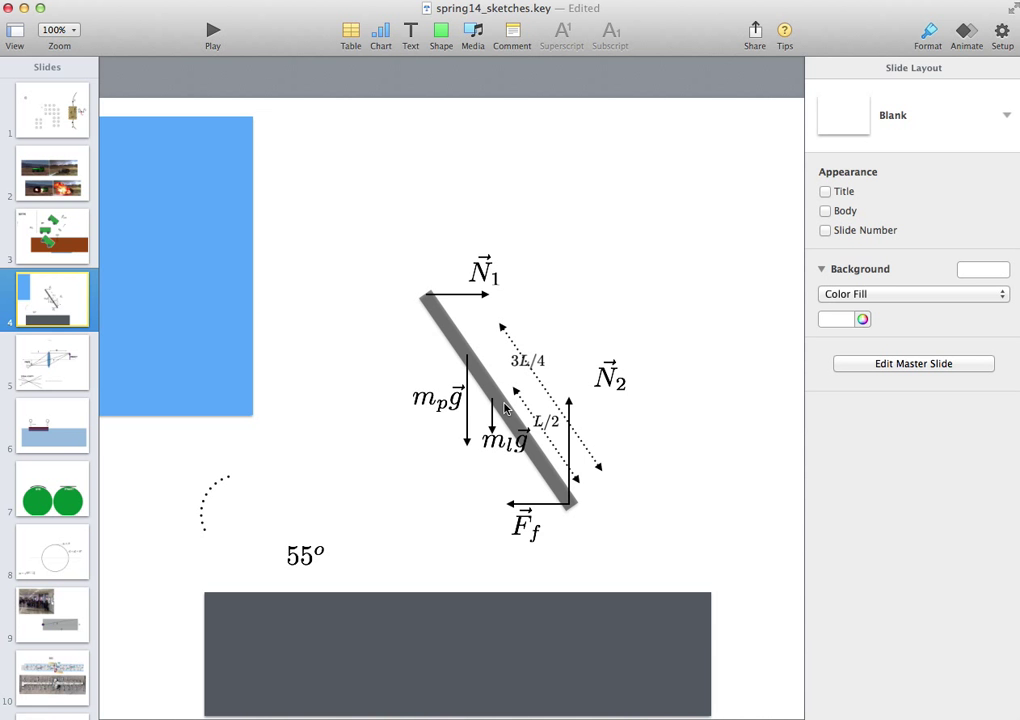
pyautogui.click(66, 368)
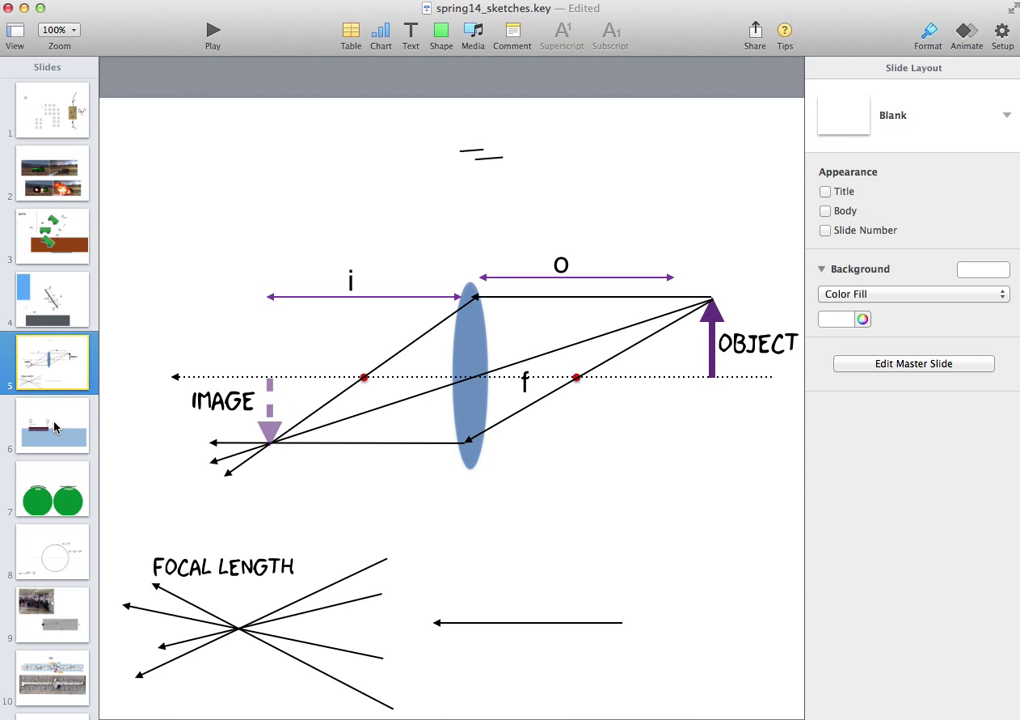
pyautogui.click(57, 426)
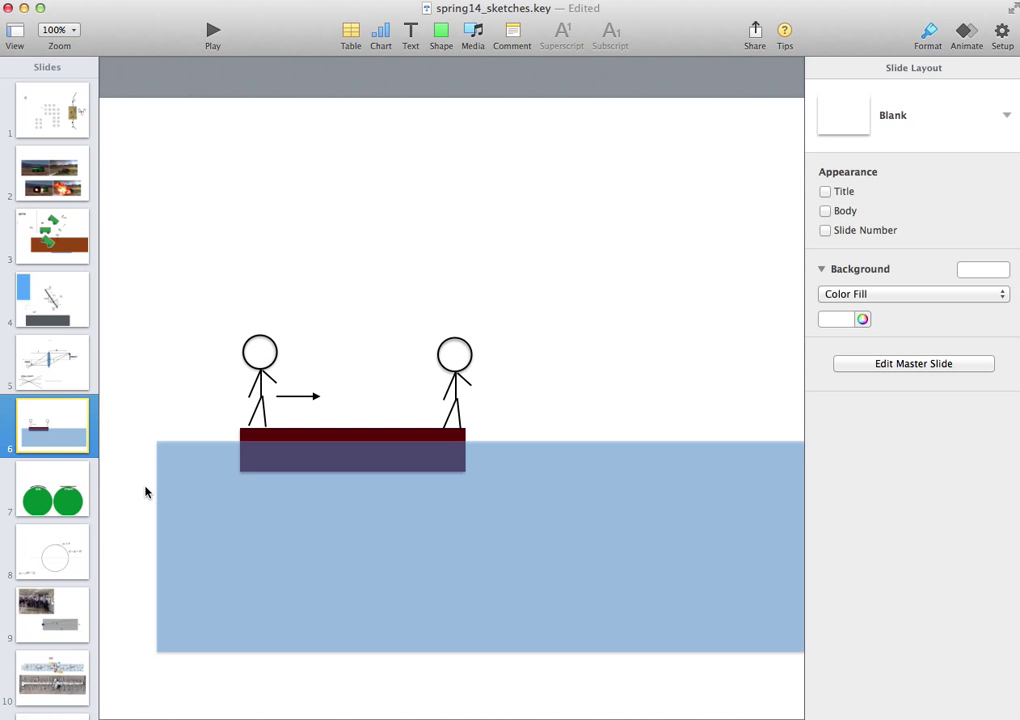
pyautogui.scroll(-3, 68, 505)
pyautogui.scroll(-4, 67, 507)
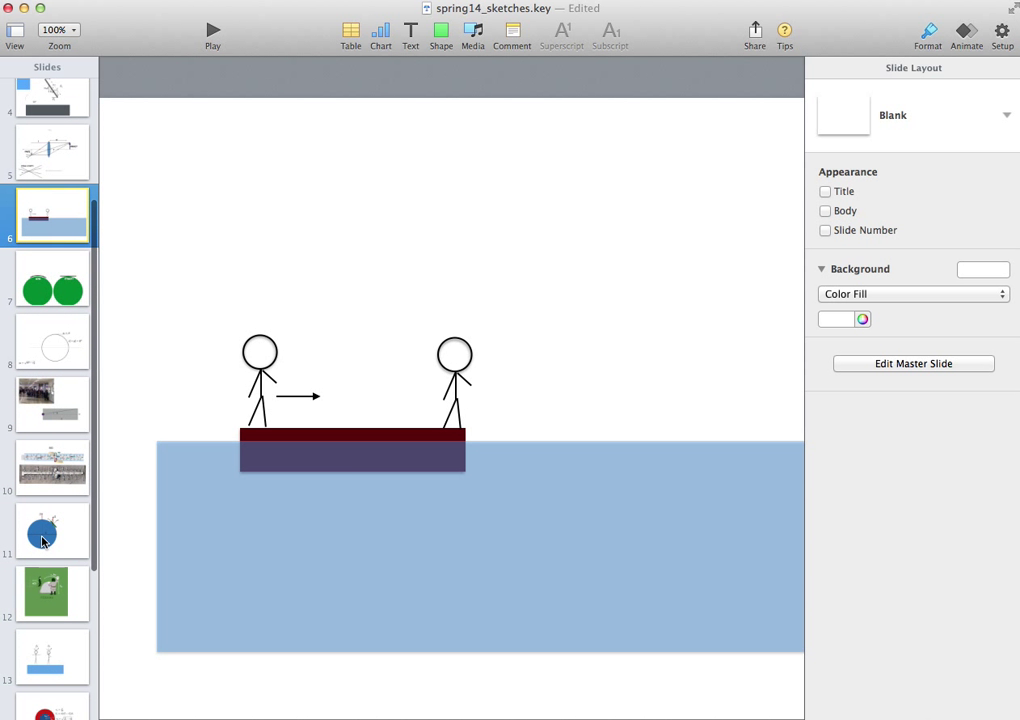
pyautogui.click(40, 541)
pyautogui.scroll(-3, 50, 538)
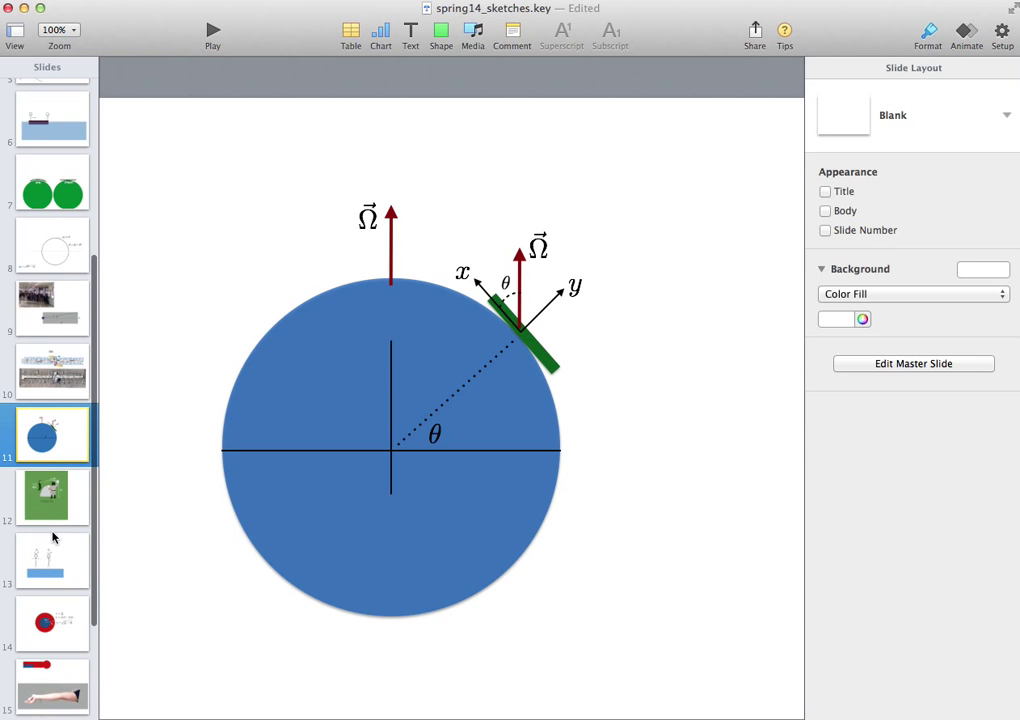
pyautogui.scroll(-5, 55, 615)
pyautogui.scroll(10, 55, 630)
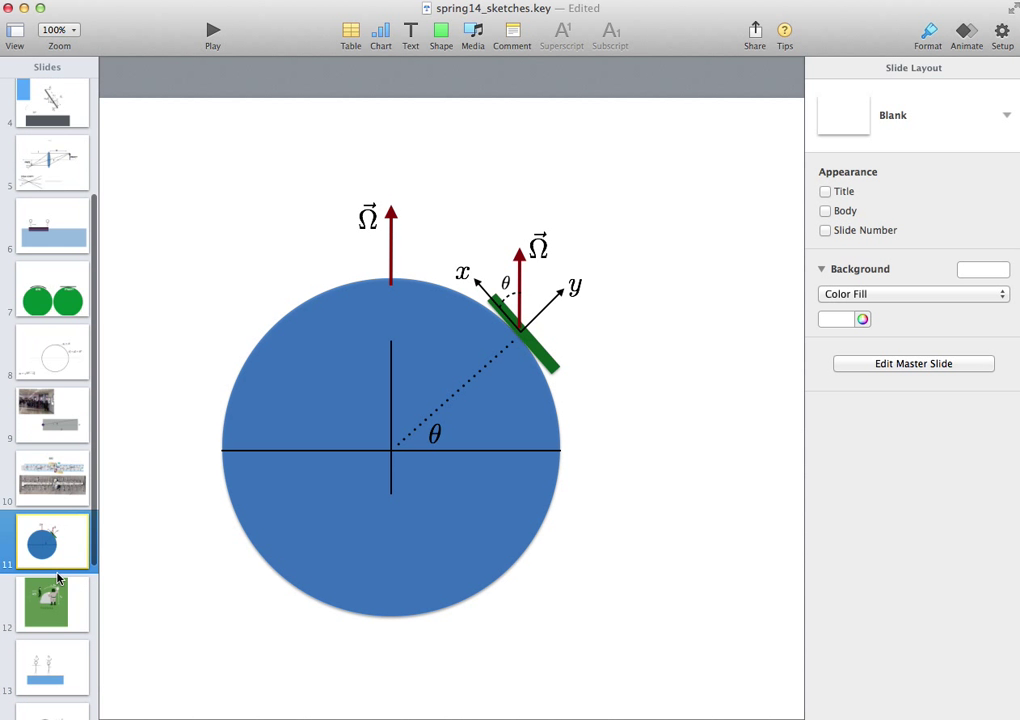
pyautogui.click(55, 240)
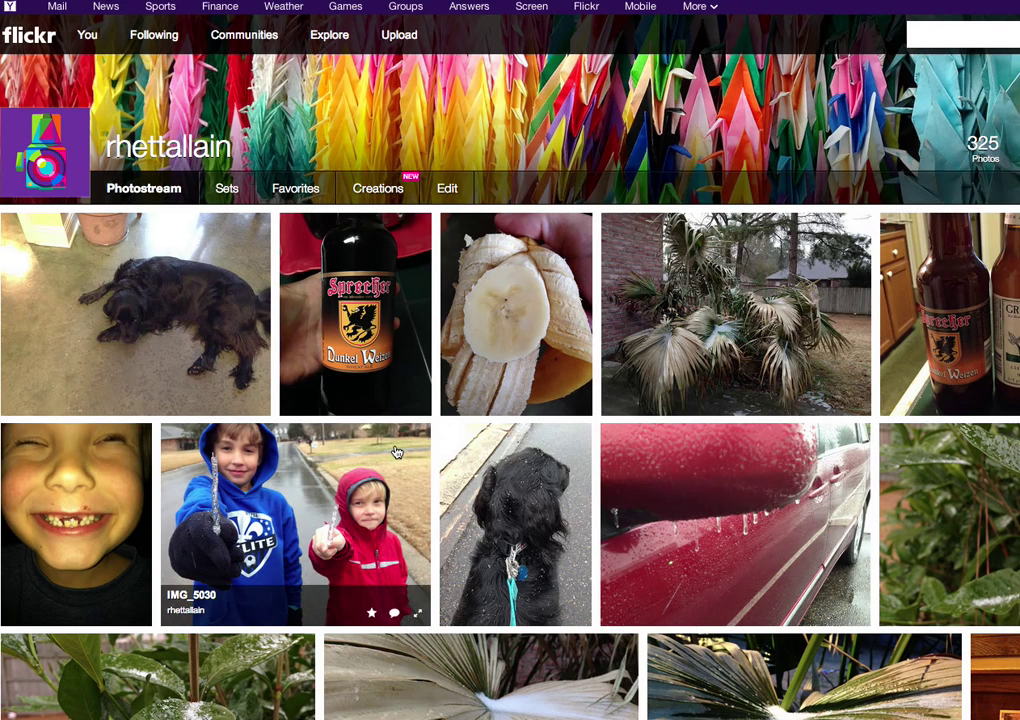
# Browse the Flickr photostream and open the Sprecher Dunkel Weizen bottle photo.
pyautogui.scroll(-3, 396, 452)
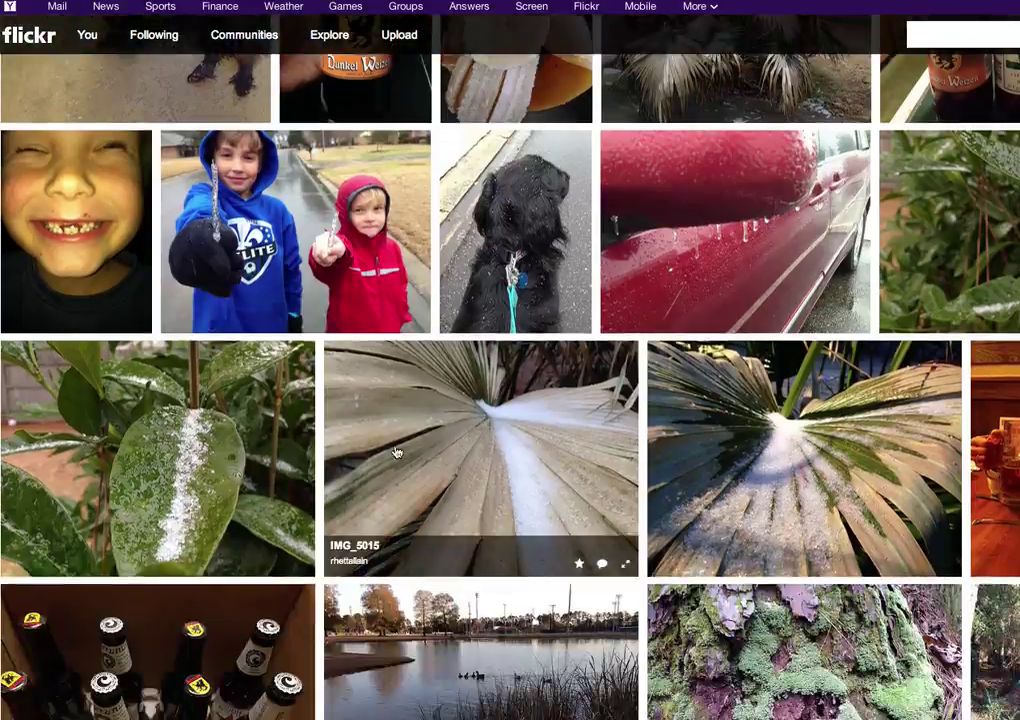
pyautogui.scroll(3, 189, 355)
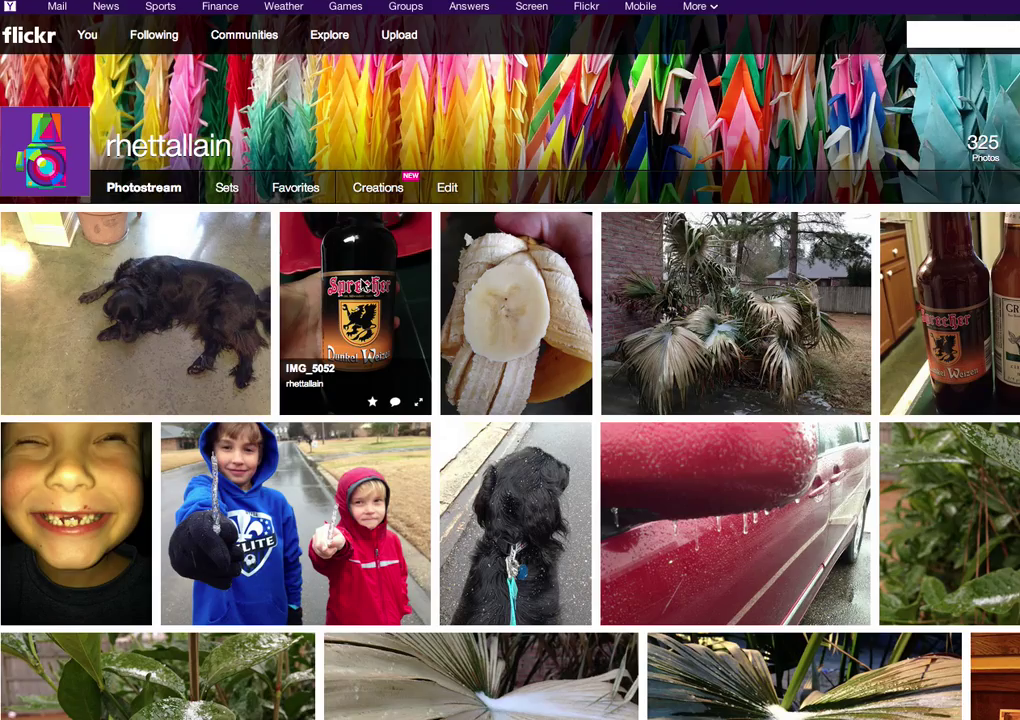
pyautogui.click(350, 295)
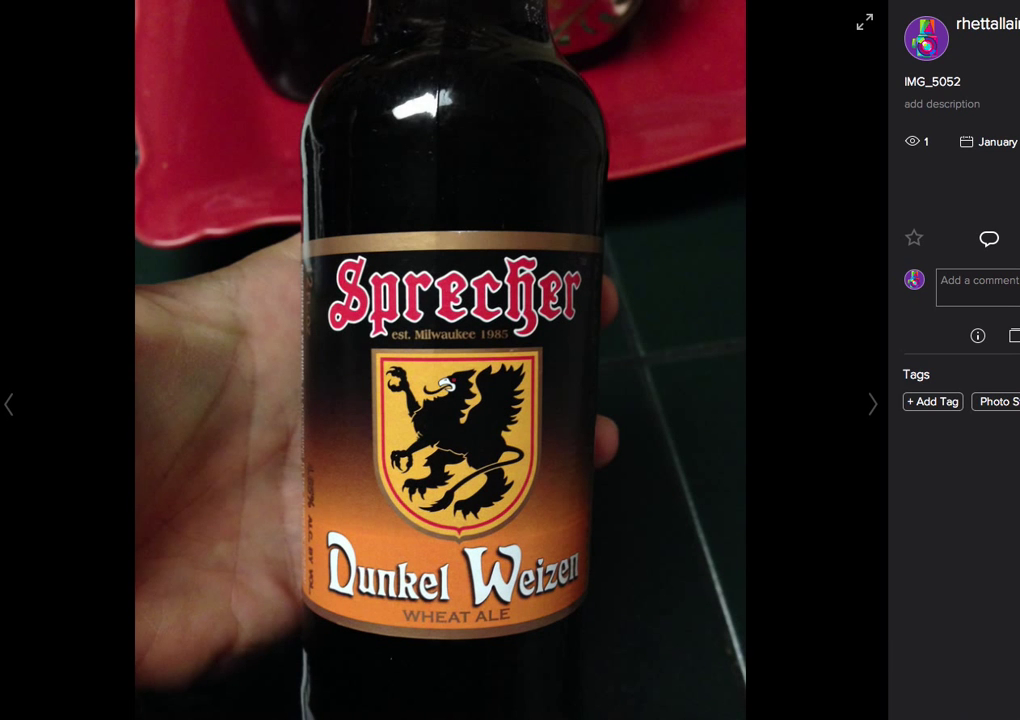
# Capture the bottle in a 417 by 946 Skitch screen snap and place it on slide 3 in Keynote, over the carts.
pyautogui.press('super+Tab')
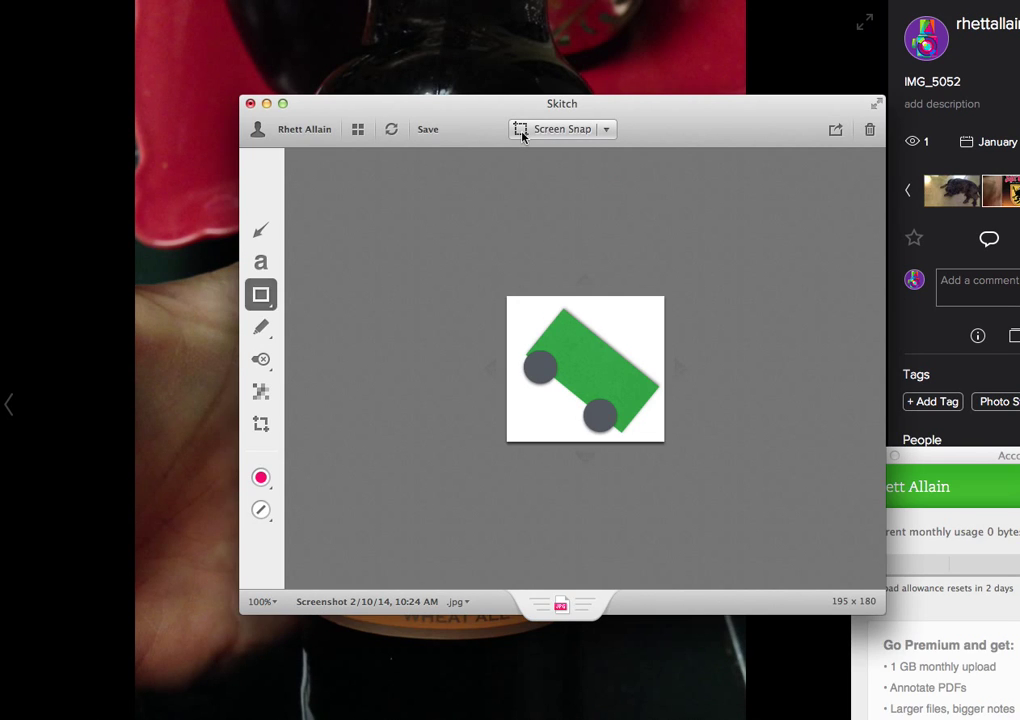
pyautogui.click(521, 136)
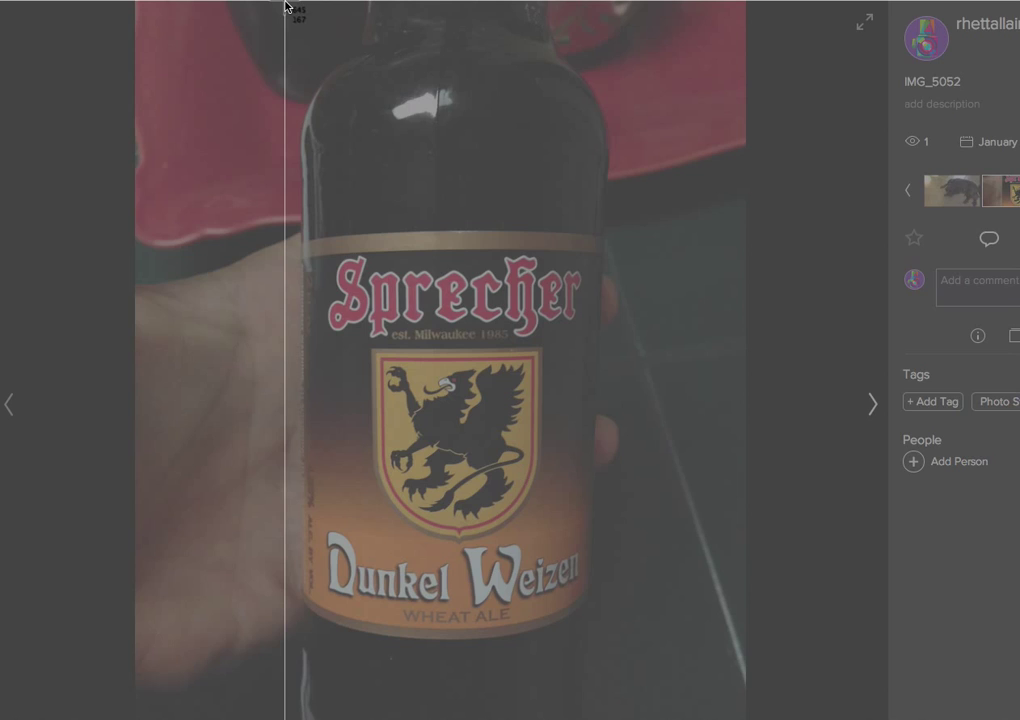
pyautogui.moveTo(285, 5); pyautogui.dragTo(620, 719)
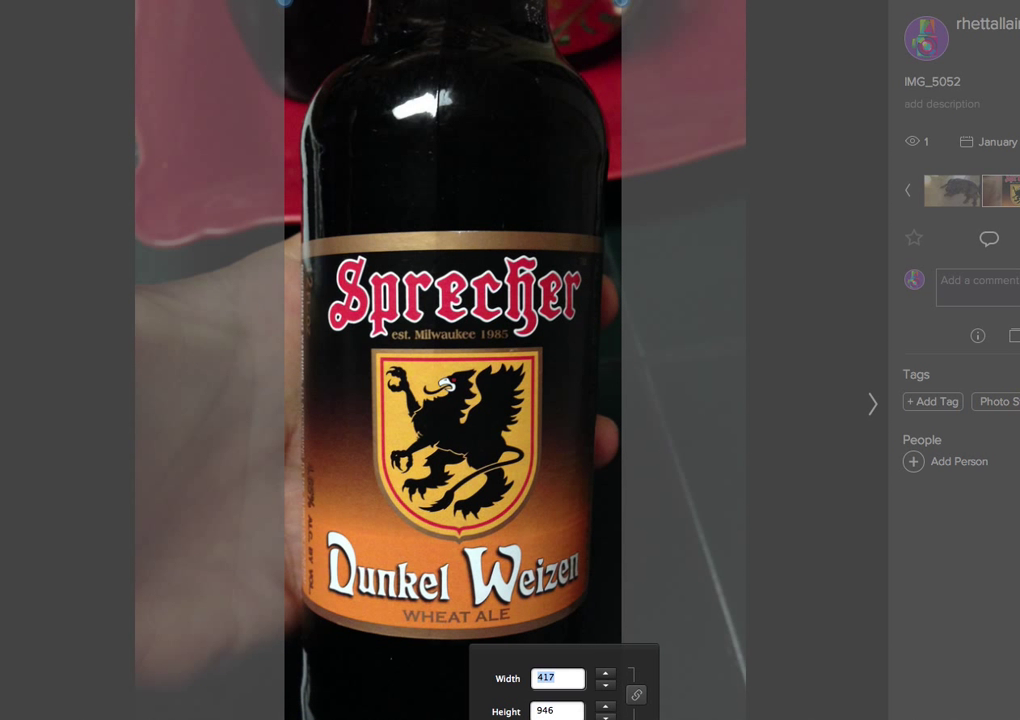
pyautogui.press('Return')
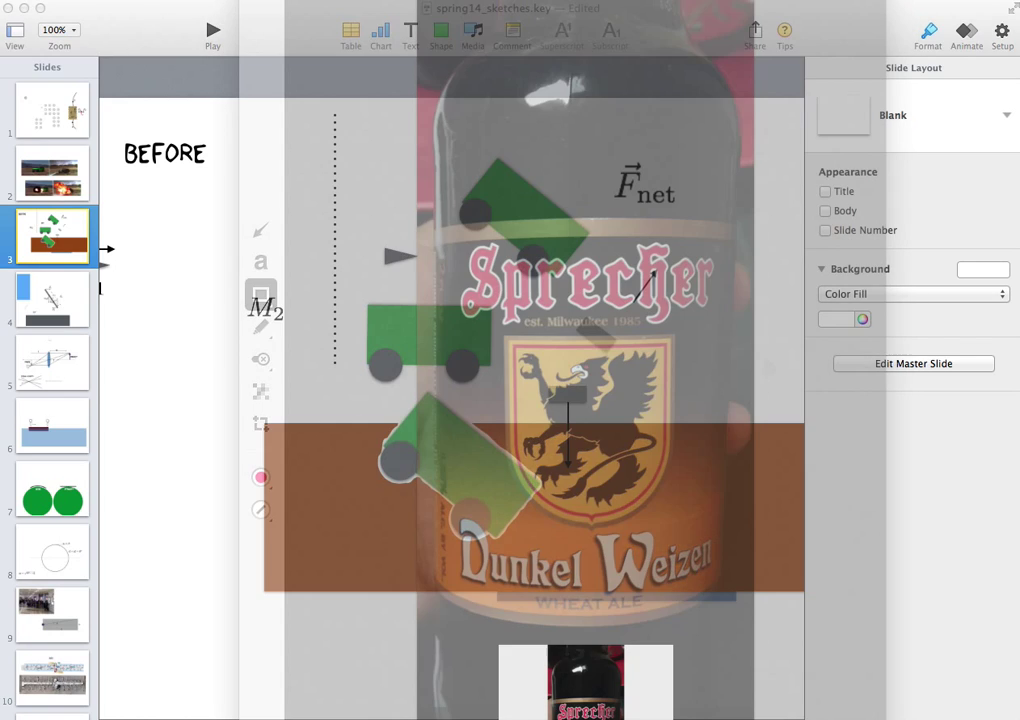
pyautogui.moveTo(208, 312); pyautogui.dragTo(181, 493)
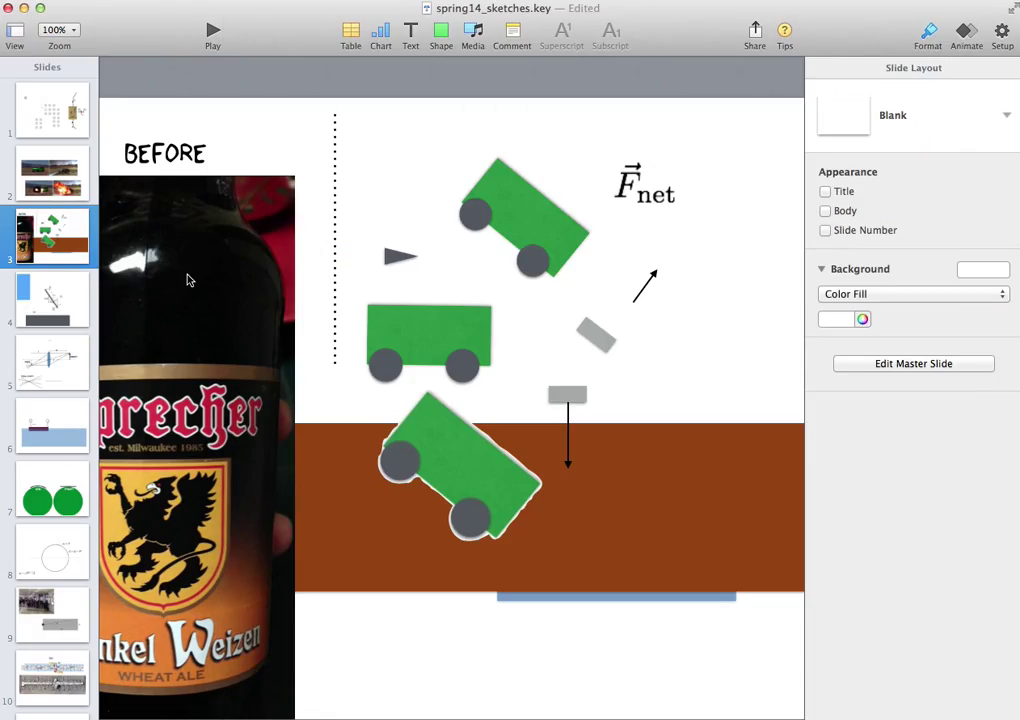
pyautogui.moveTo(187, 278); pyautogui.dragTo(421, 212)
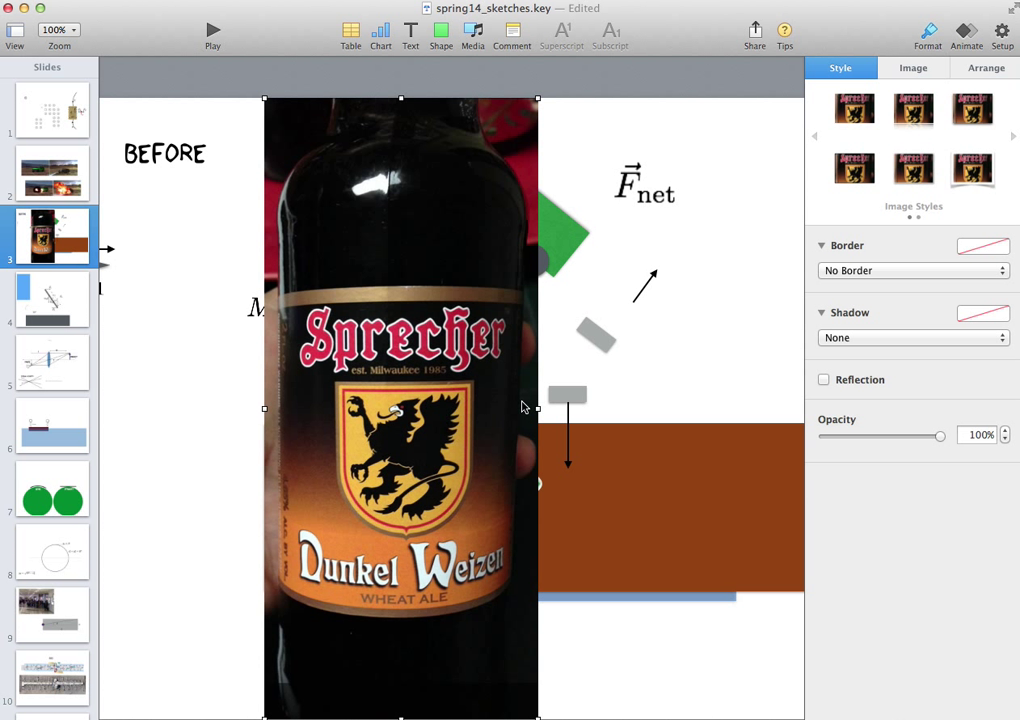
# Start a Pen shape at the bottle label's upper left corner and reposition its second point to the upper edge of the shield emblem.
pyautogui.click(441, 37)
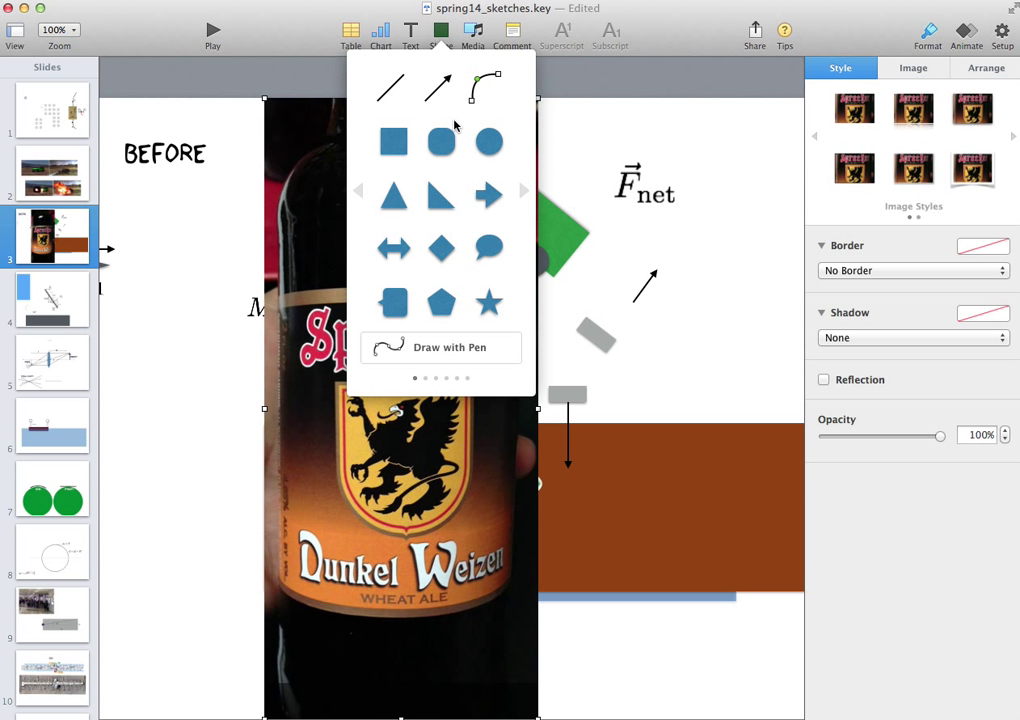
pyautogui.click(420, 347)
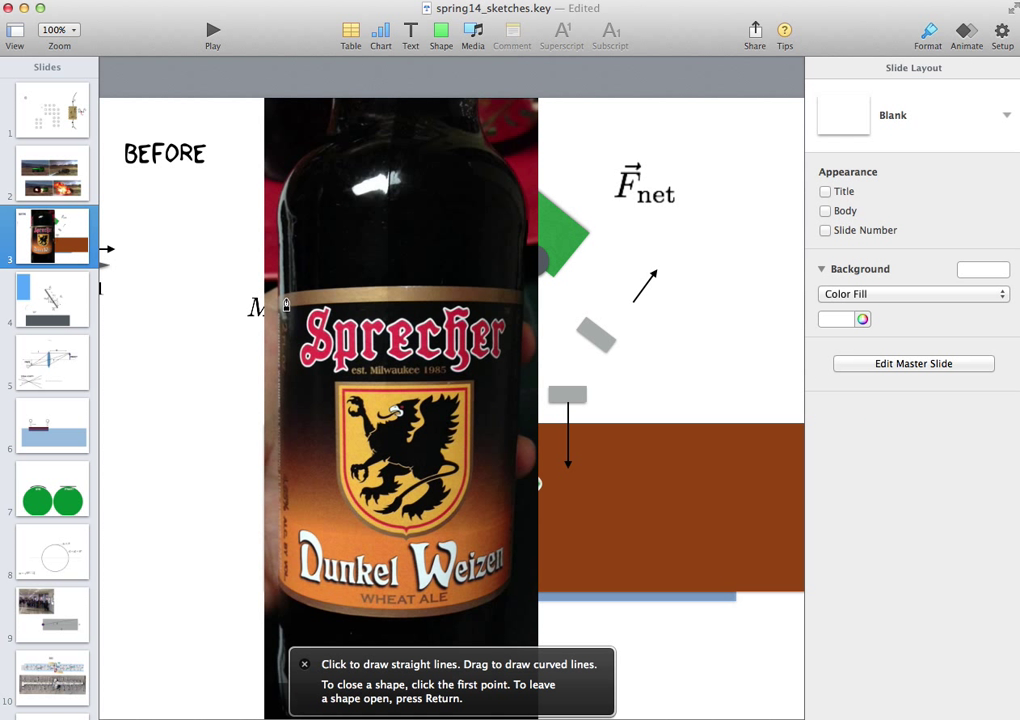
pyautogui.click(278, 298)
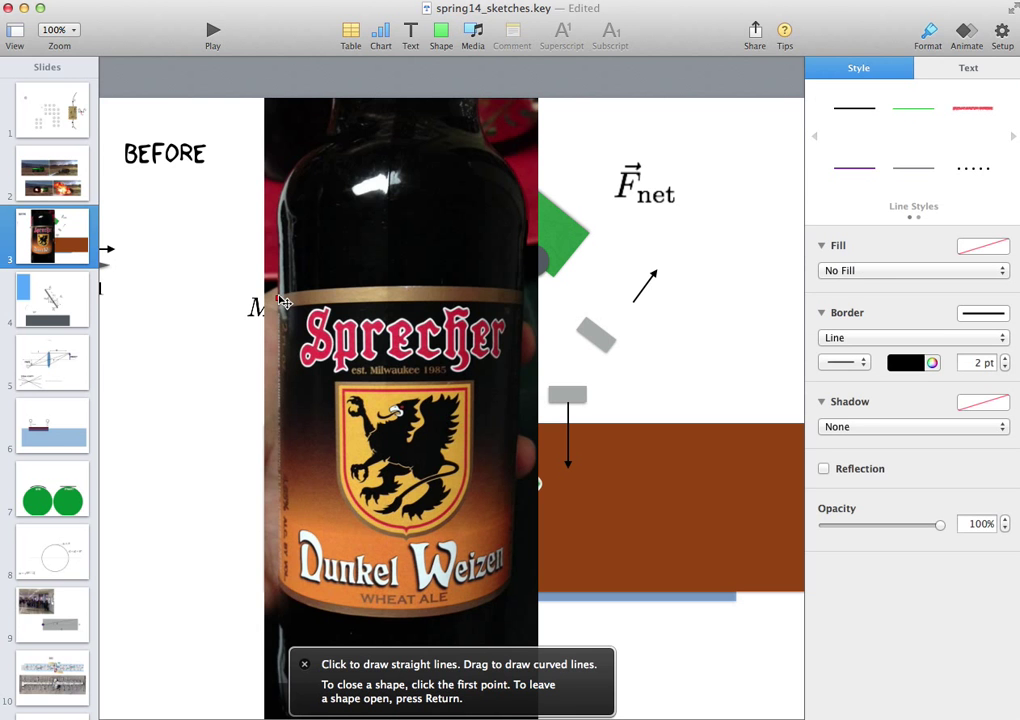
pyautogui.click(401, 287)
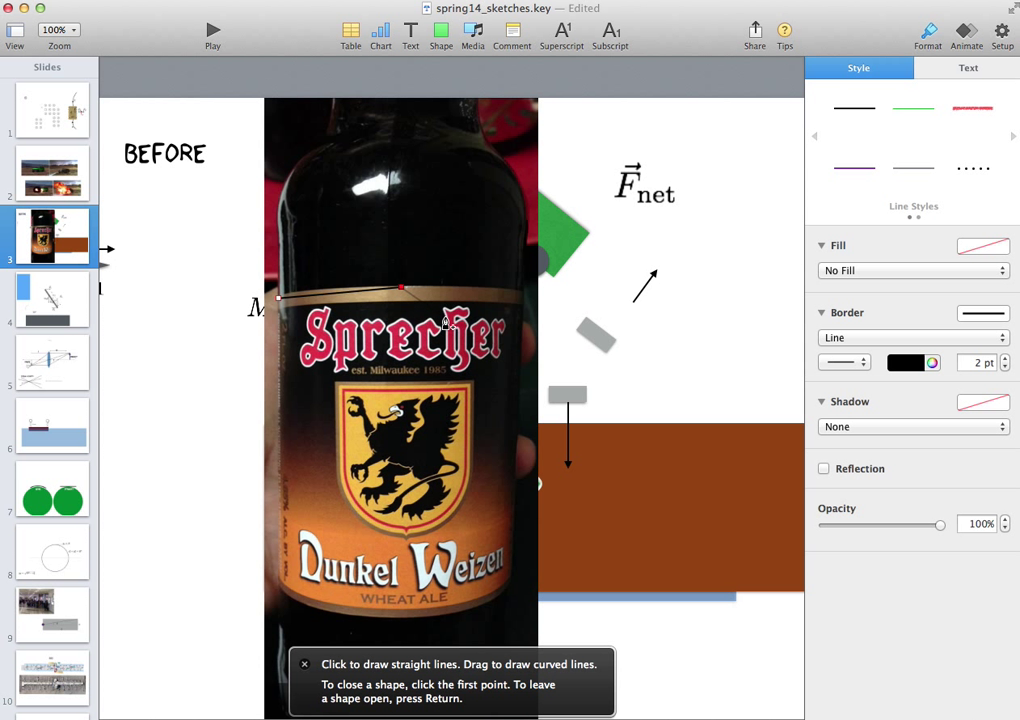
pyautogui.click(304, 664)
pyautogui.click(423, 303)
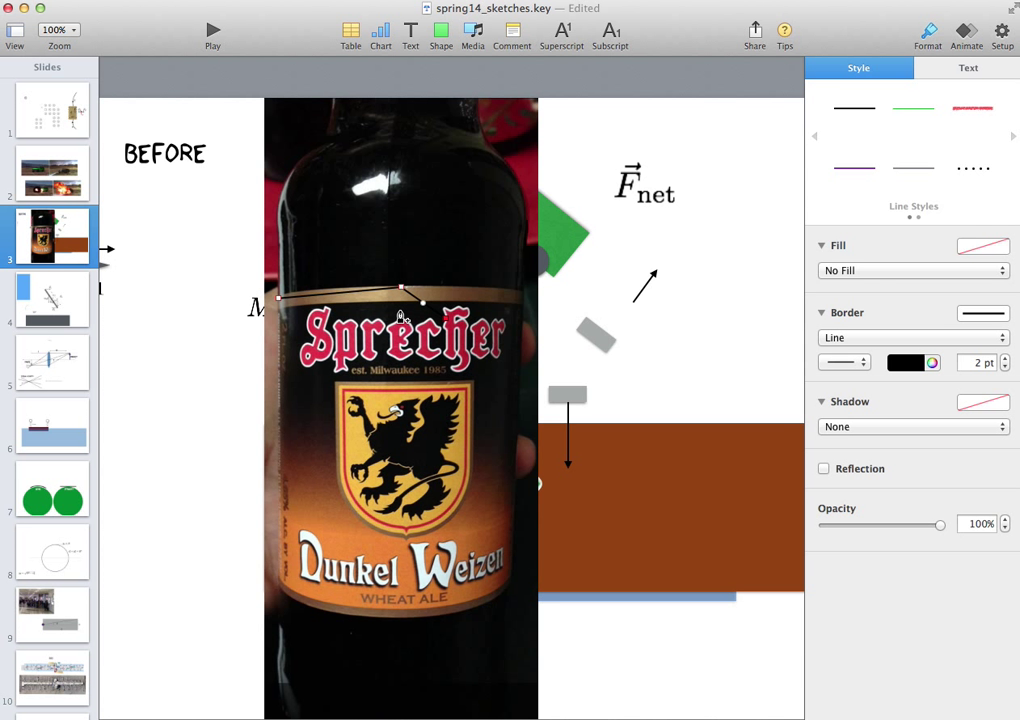
pyautogui.moveTo(410, 293); pyautogui.dragTo(410, 375)
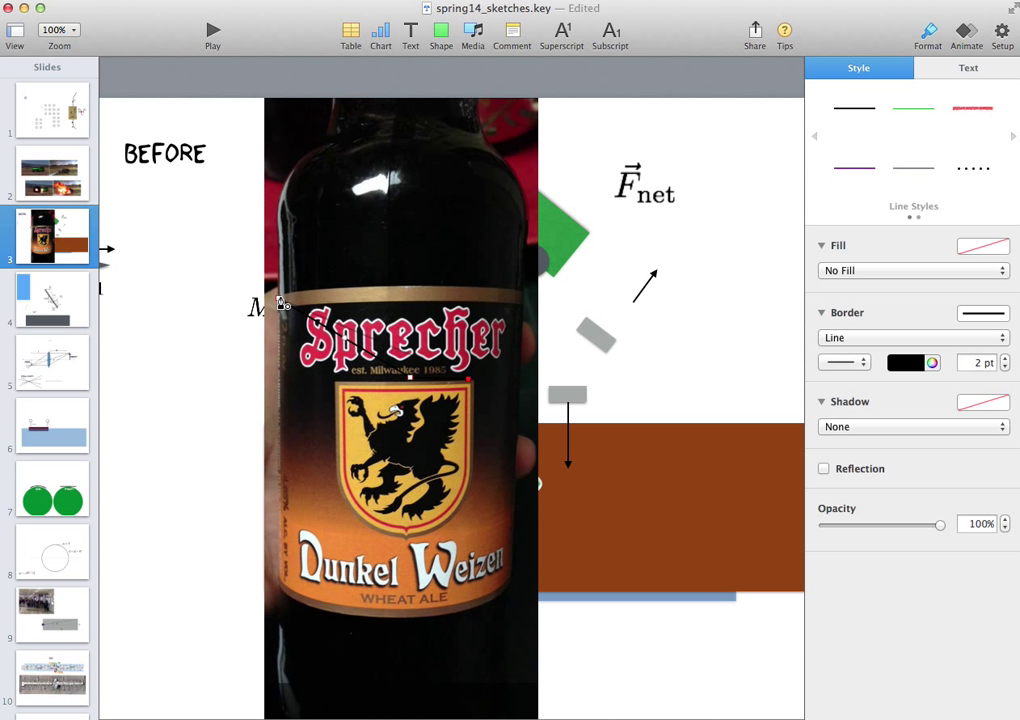
# Continue the Pen outline around the shield emblem, adding points down its right edge, around the lower tip and up its left edge.
pyautogui.click(468, 487)
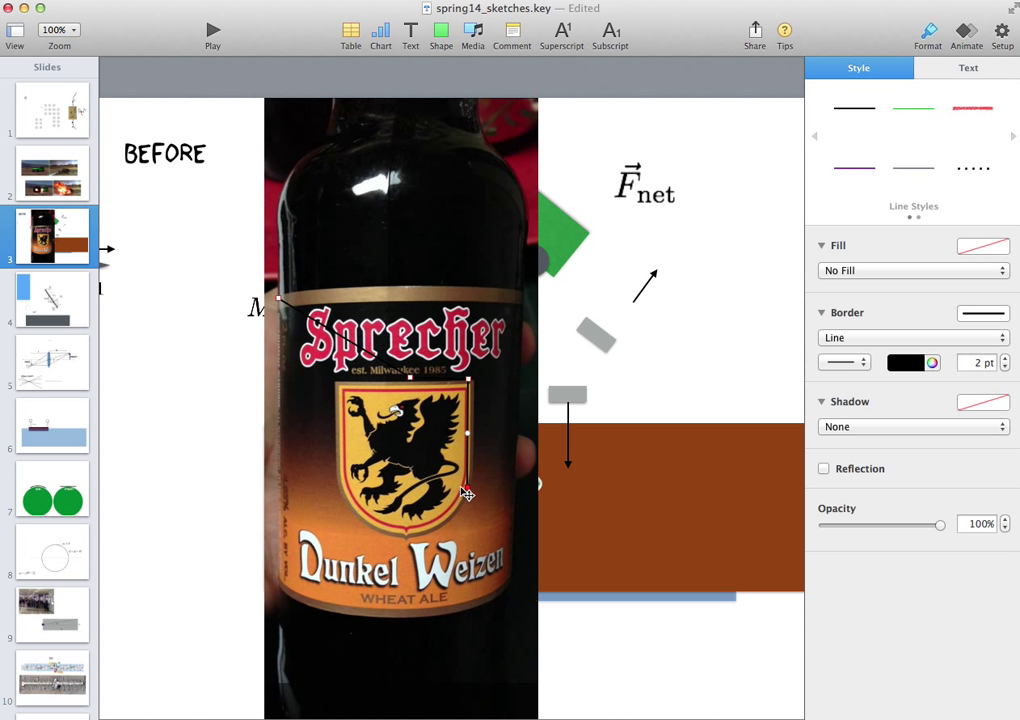
pyautogui.click(446, 524)
pyautogui.click(413, 538)
pyautogui.click(361, 525)
pyautogui.click(341, 494)
pyautogui.click(337, 426)
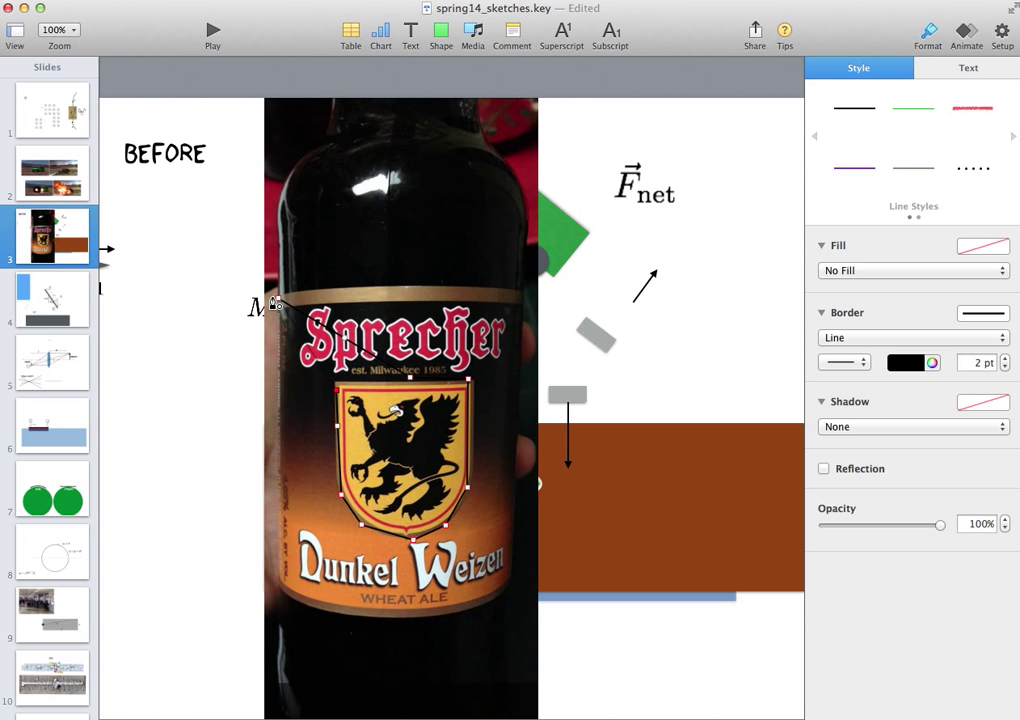
# Remove the stray starting point at the label's upper left corner and select the outline that encloses only the shield.
pyautogui.moveTo(278, 298); pyautogui.dragTo(322, 342)
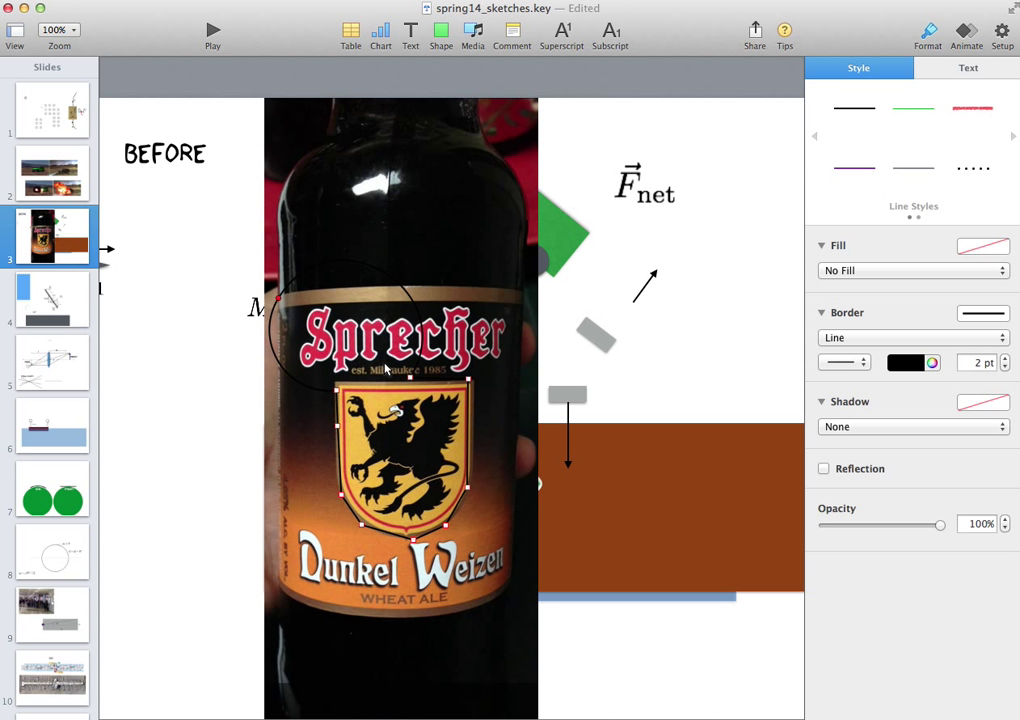
pyautogui.moveTo(386, 370); pyautogui.dragTo(335, 393)
pyautogui.moveTo(340, 397); pyautogui.dragTo(298, 318)
pyautogui.press('Delete')
pyautogui.click(350, 399)
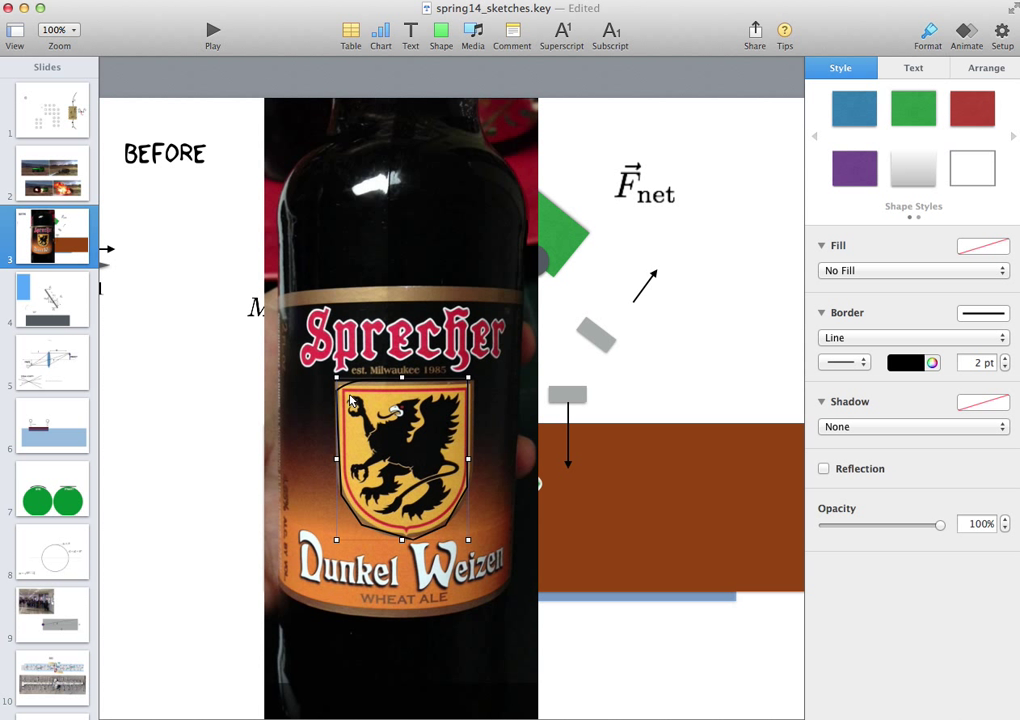
# Mask the bottle photo with the drawn shield outline and move the cut-out shield over the brown block's upper left corner.
pyautogui.keyDown('shift'); pyautogui.click(405, 245); pyautogui.keyUp('shift')
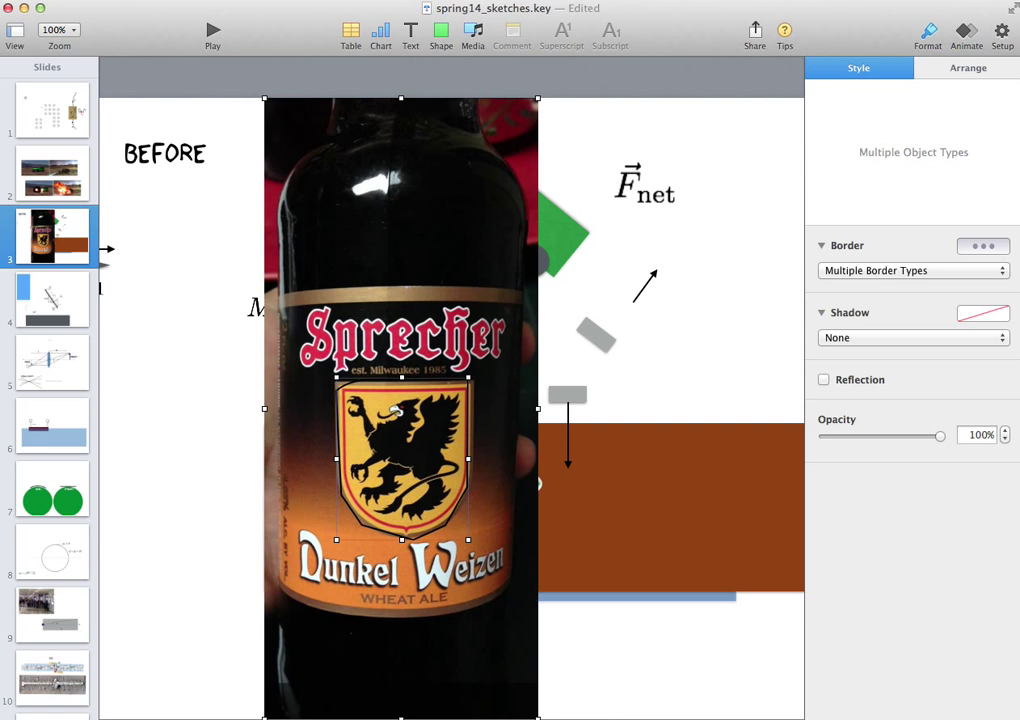
pyautogui.rightClick(20, 185)
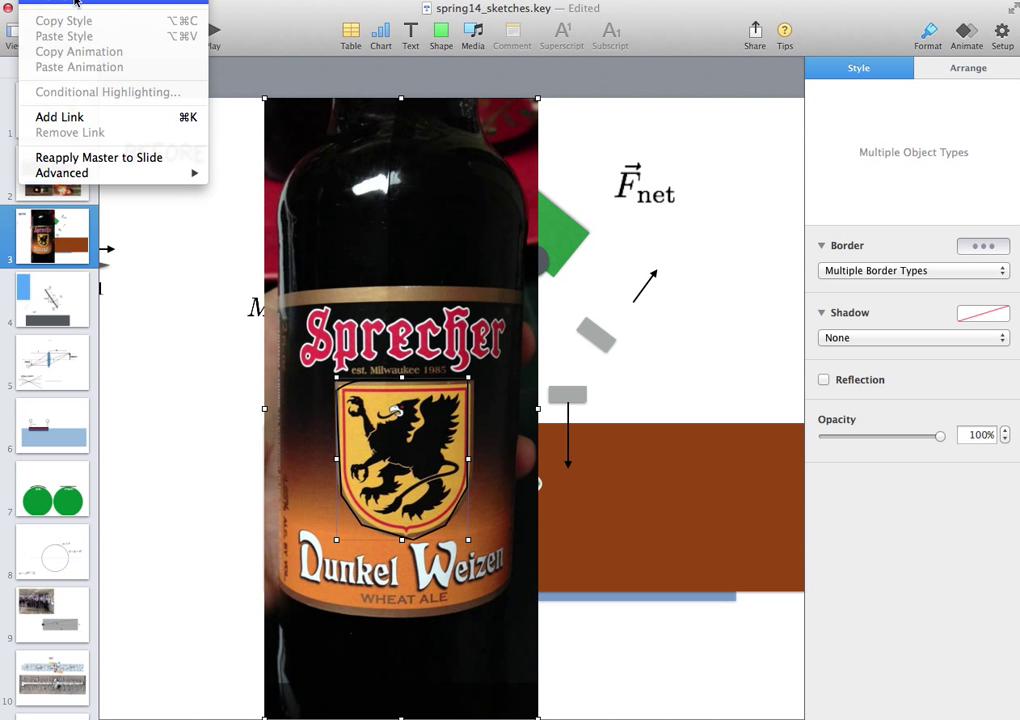
pyautogui.moveTo(60, 4)
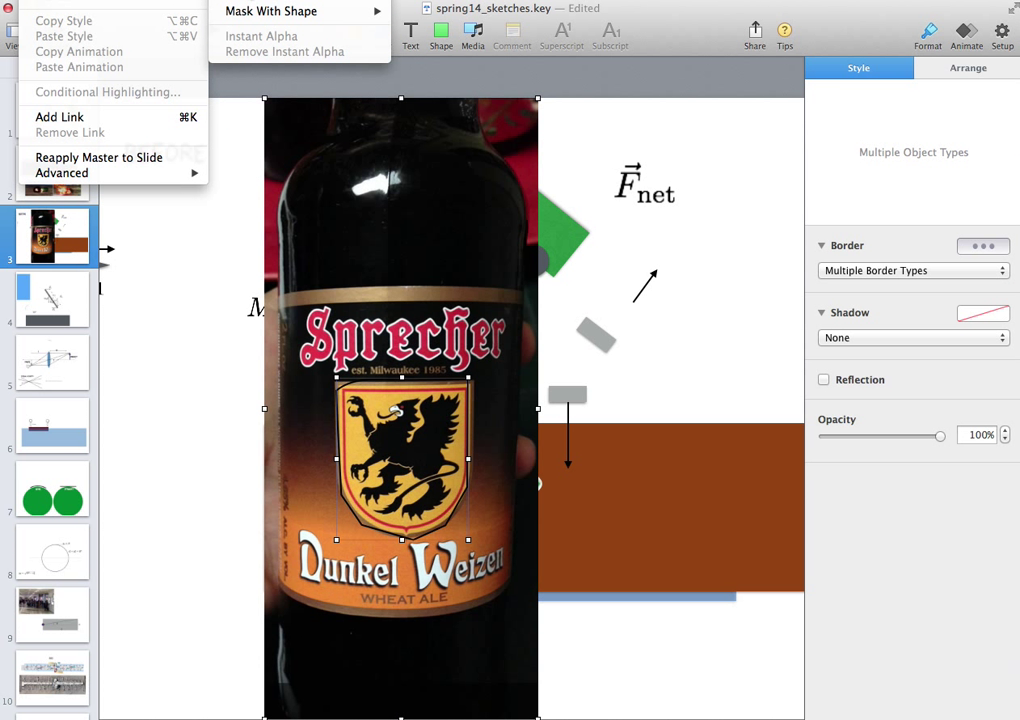
pyautogui.click(280, 2)
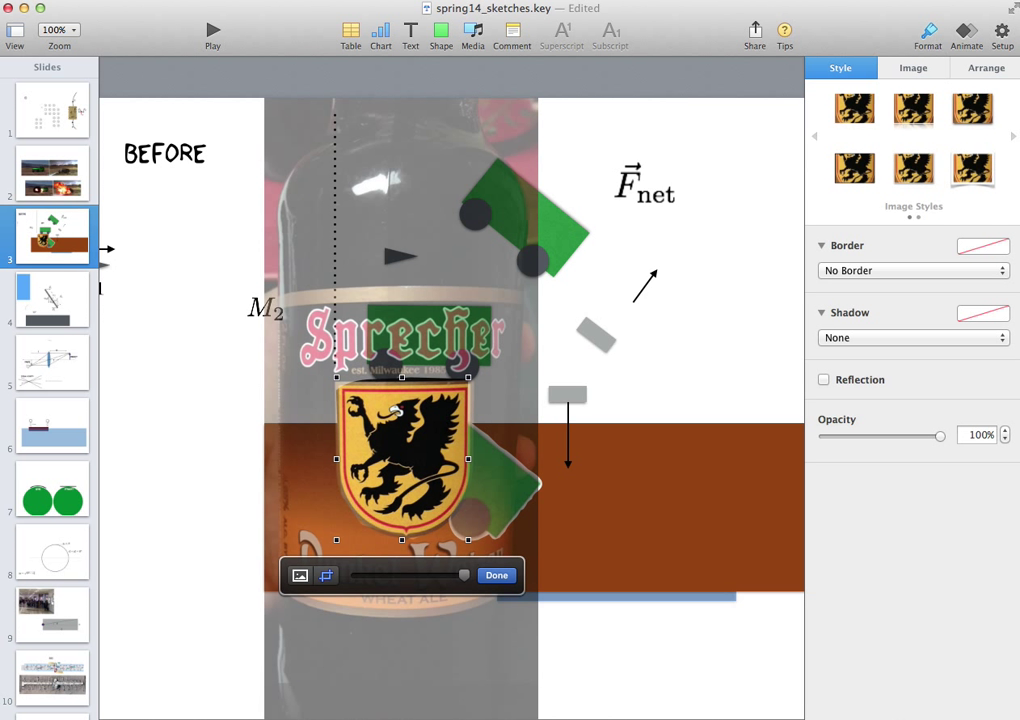
pyautogui.press('Return')
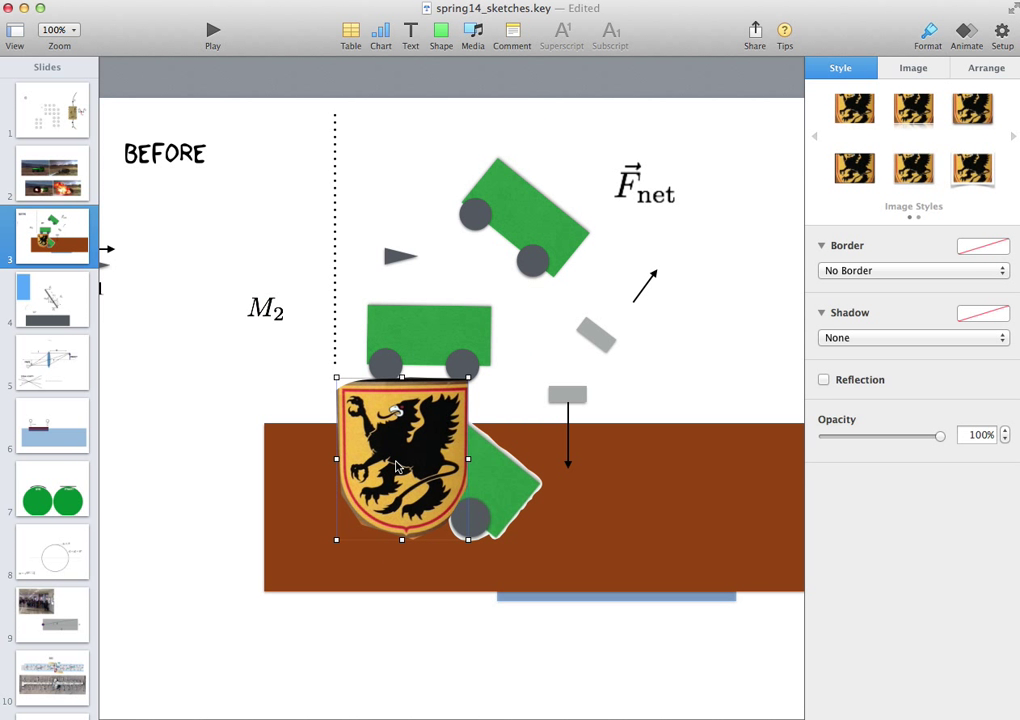
pyautogui.moveTo(398, 411); pyautogui.dragTo(316, 413)
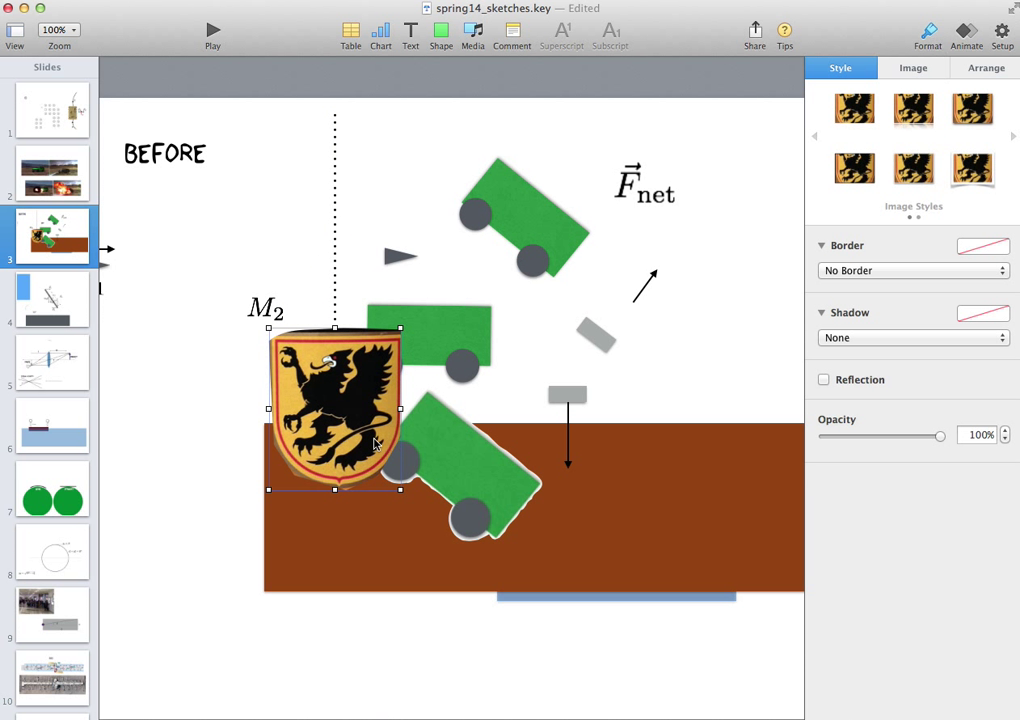
# Reopen the mask of the cut-out shield and nudge it slightly over the bottle photo.
pyautogui.doubleClick(336, 357)
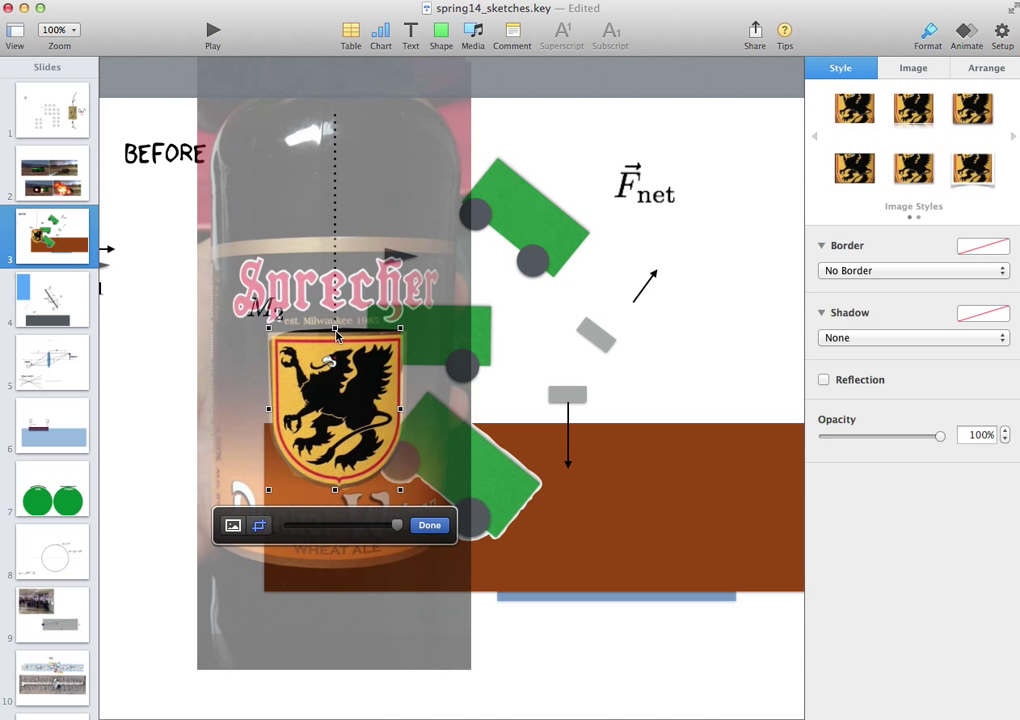
pyautogui.moveTo(335, 327)
pyautogui.mouseDown()
pyautogui.moveTo(335, 304)
pyautogui.moveTo(335, 324)
pyautogui.mouseUp()
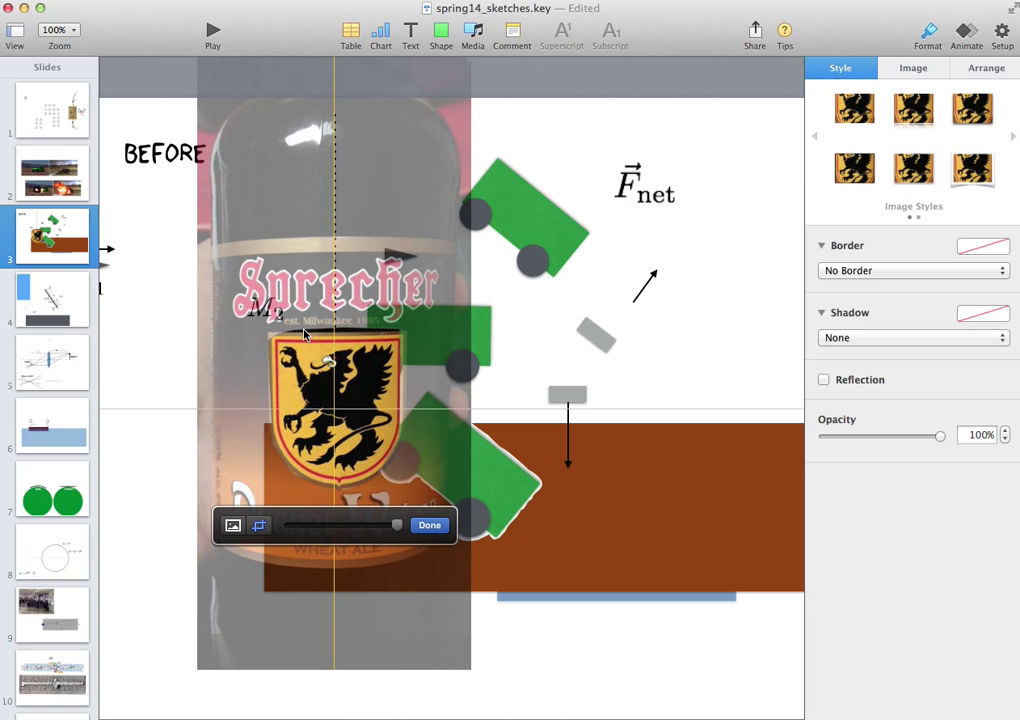
pyautogui.click(425, 528)
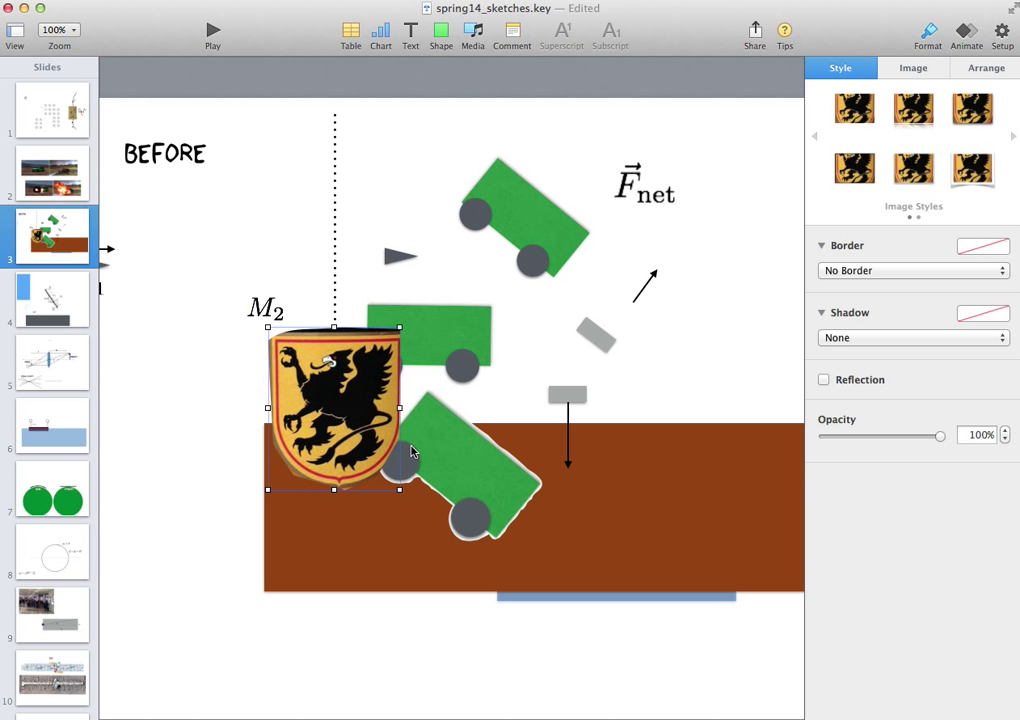
# Move the shield clear of the green carts and rotate it clockwise so its flat top edge faces right.
pyautogui.moveTo(335, 372); pyautogui.dragTo(281, 358)
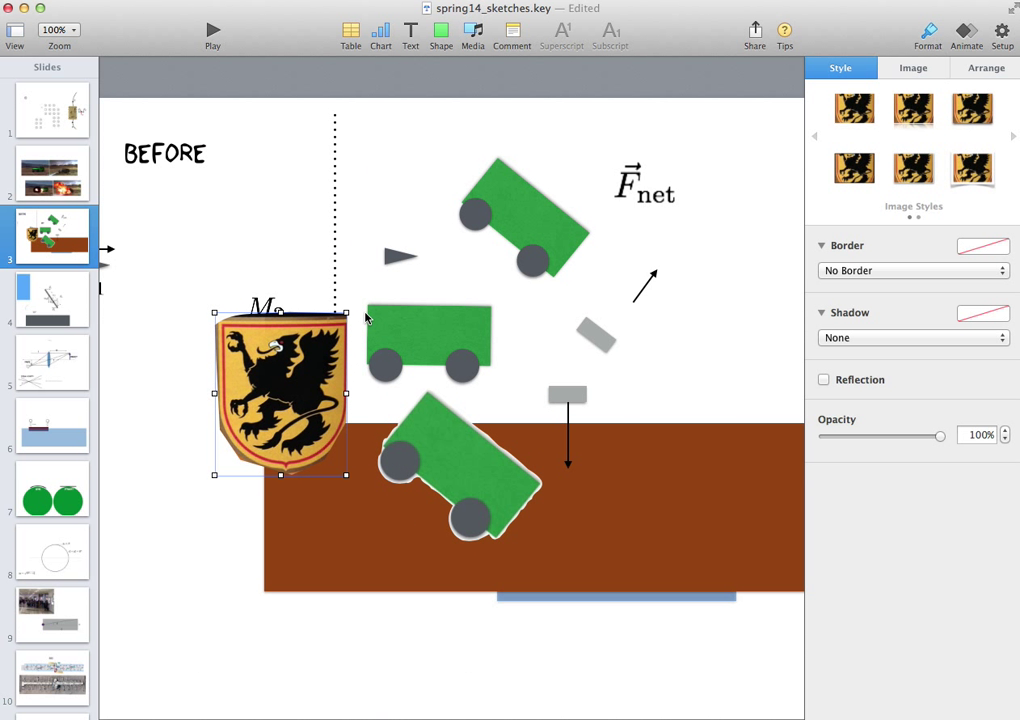
pyautogui.moveTo(345, 314); pyautogui.dragTo(318, 297)
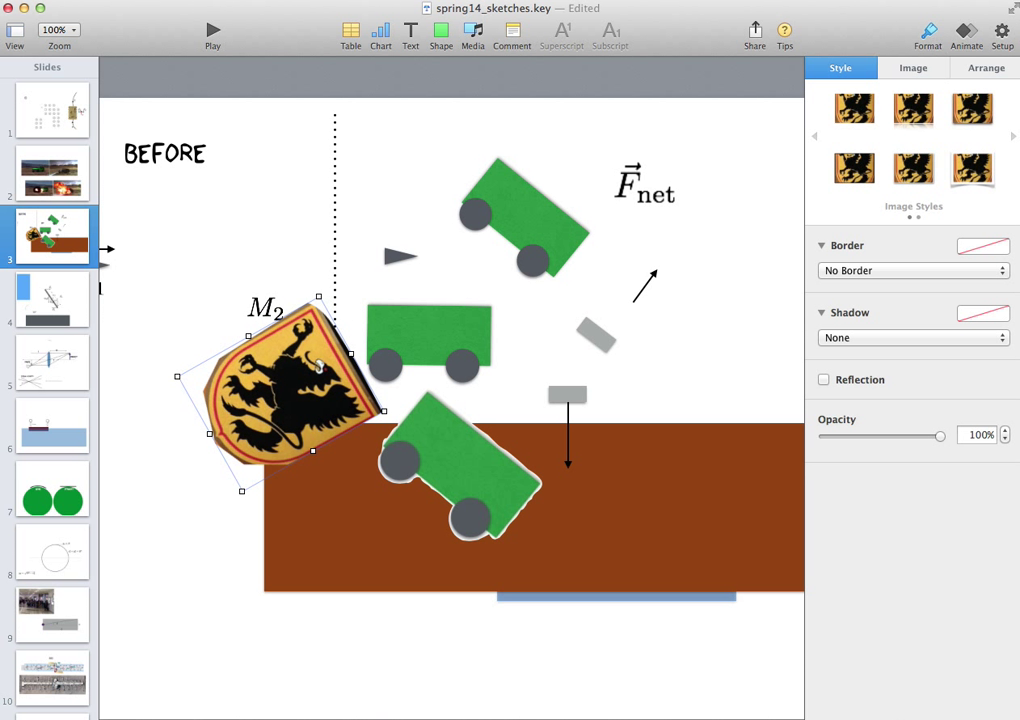
# Switch to LaTeXiT and load the projectile range equation, then the angular momentum derivation ending in L_{2z} = L_{1z}, from the equation history.
pyautogui.press('super+Tab')
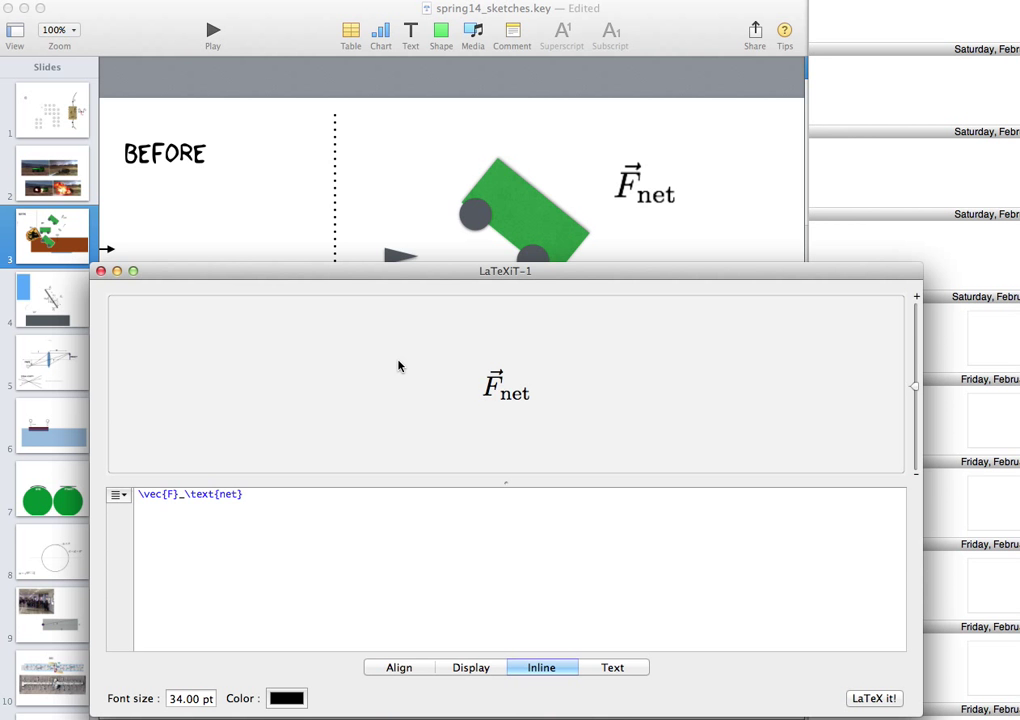
pyautogui.moveTo(677, 270); pyautogui.dragTo(597, 261)
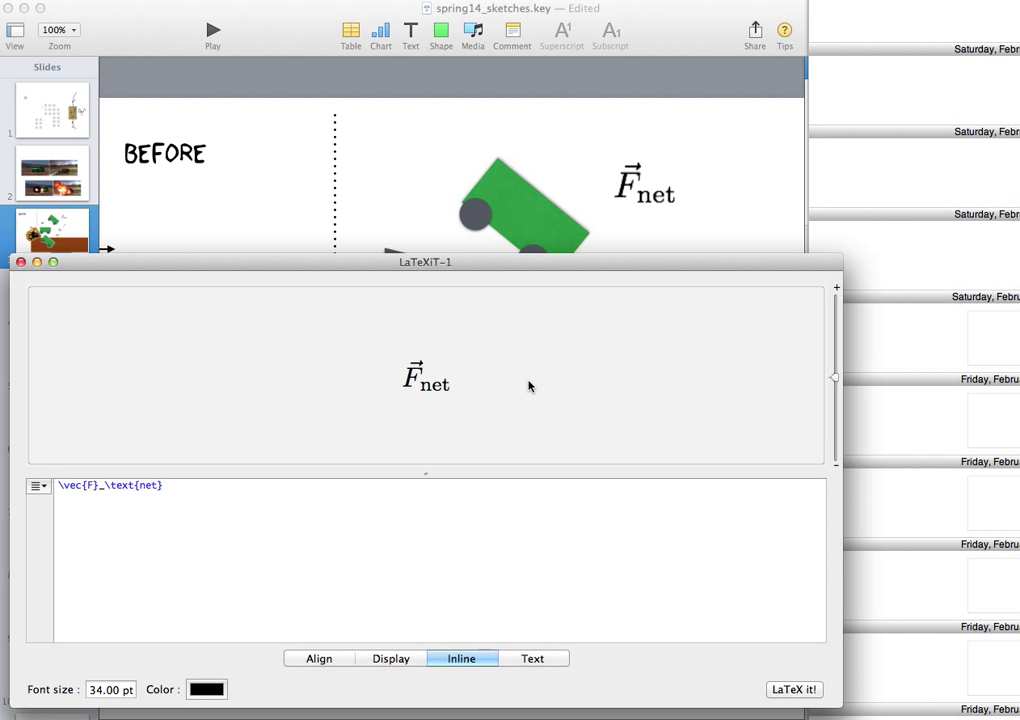
pyautogui.click(1009, 349)
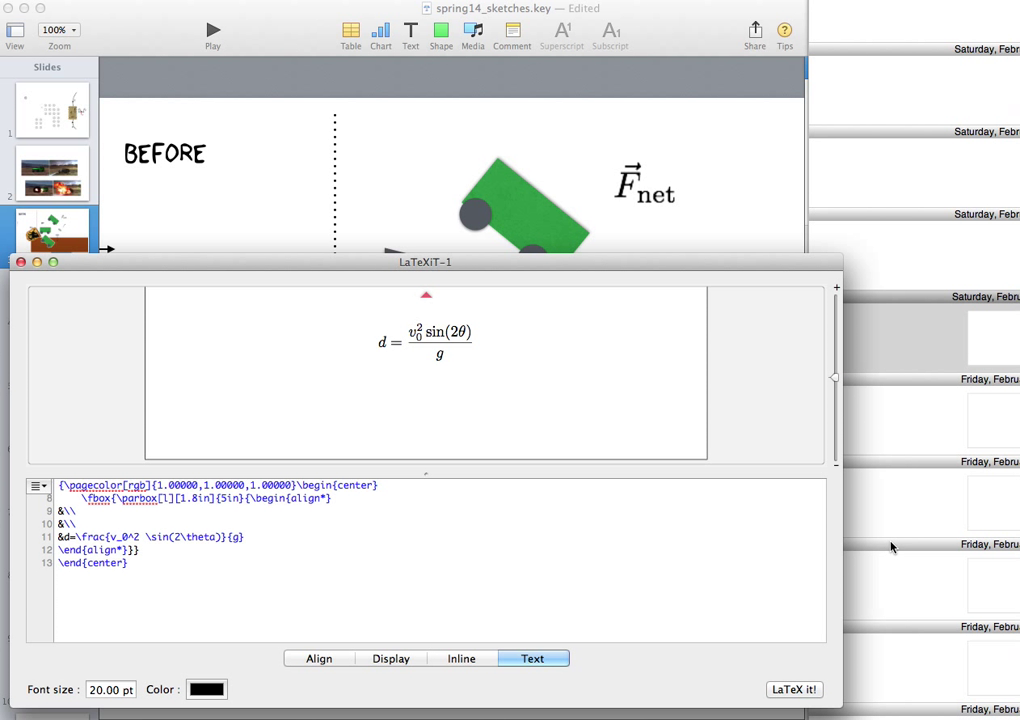
pyautogui.scroll(-5, 947, 583)
pyautogui.scroll(-3, 950, 582)
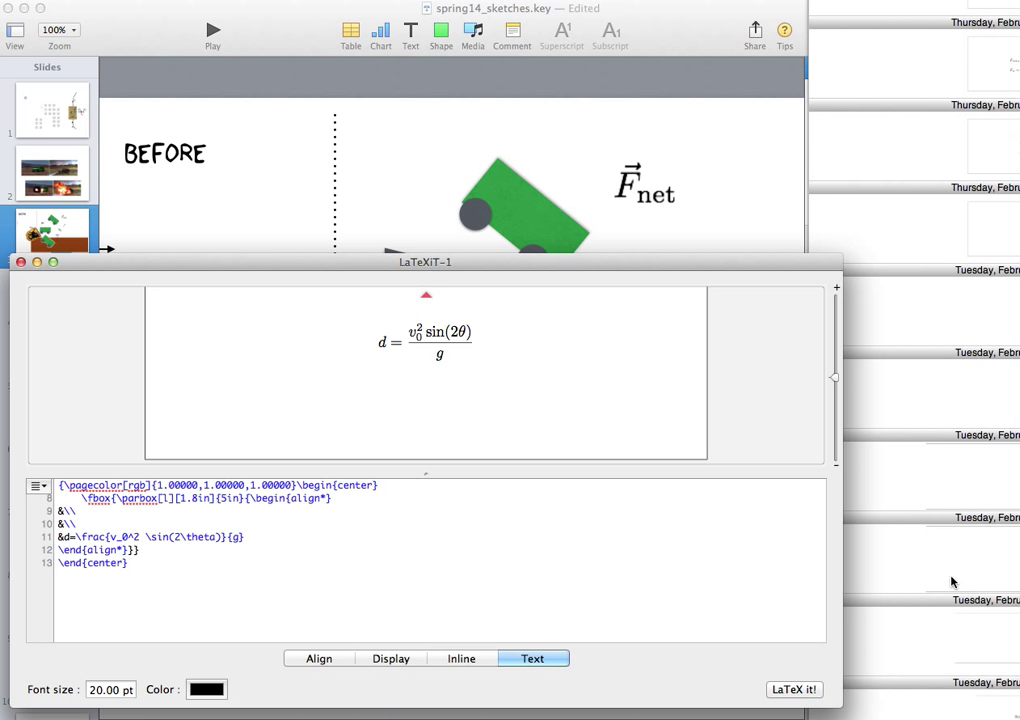
pyautogui.click(995, 556)
# Highlight the three equation lines in the LaTeX source, from \vec{\tau}_\text{net} through L_{2z} = L_{1z}.
pyautogui.moveTo(432, 563); pyautogui.dragTo(285, 550)
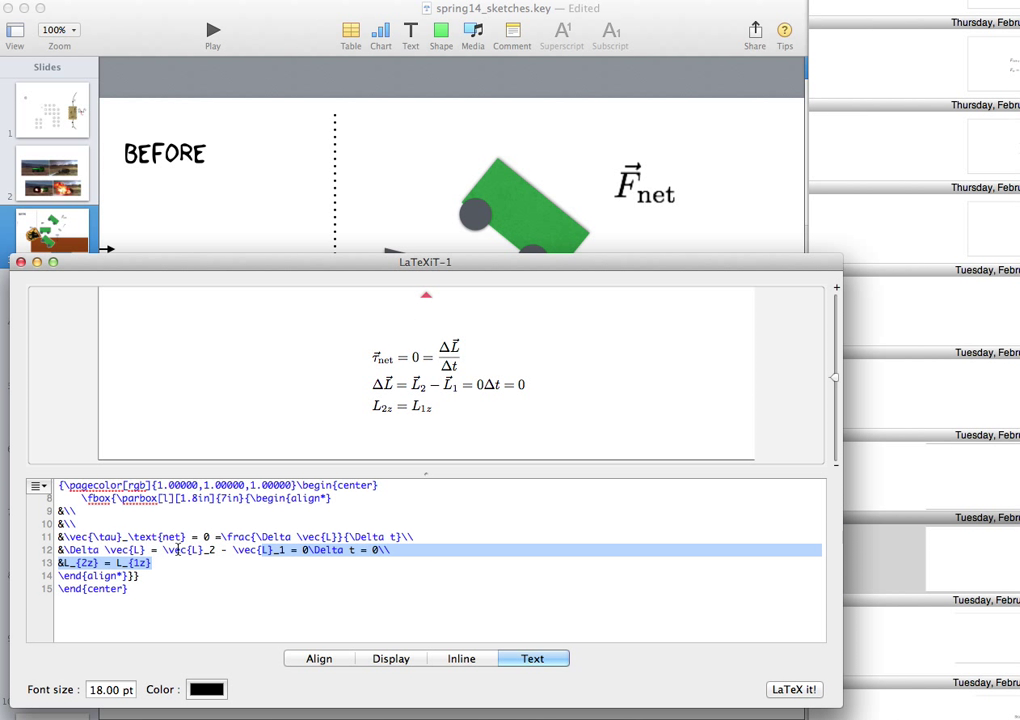
pyautogui.keyDown('shift'); pyautogui.click(108, 550); pyautogui.keyUp('shift')
pyautogui.keyDown('shift'); pyautogui.click(62, 537); pyautogui.keyUp('shift')
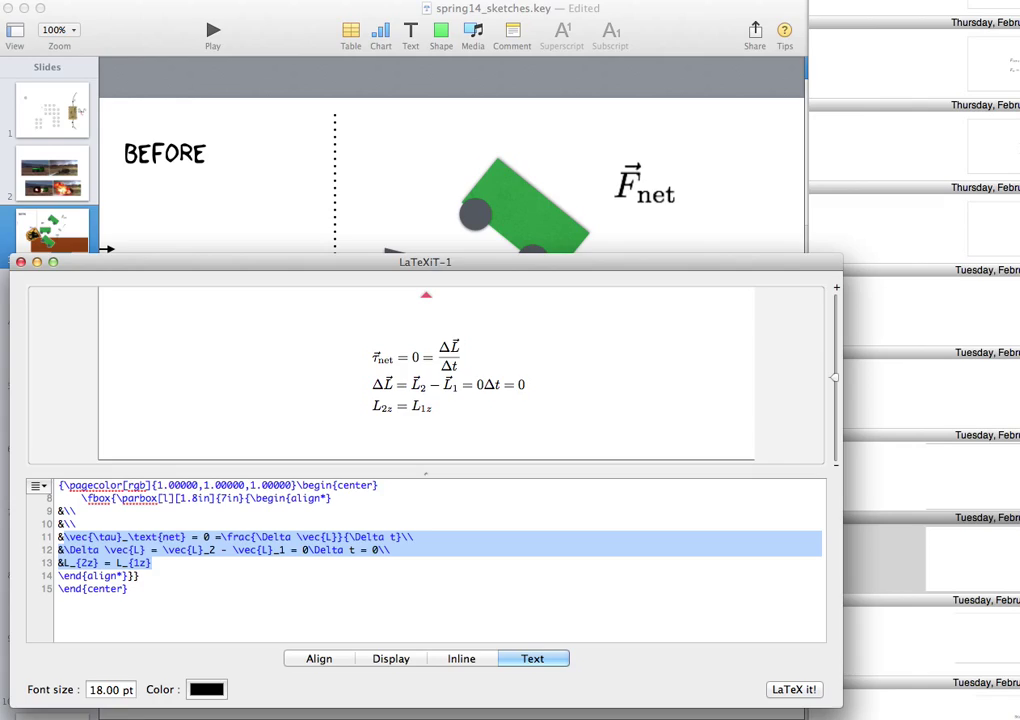
# Capture the three rendered angular momentum equations in a 252 by 124 Skitch screen snap.
pyautogui.press('super+Tab')
pyautogui.press('super+shift+5')
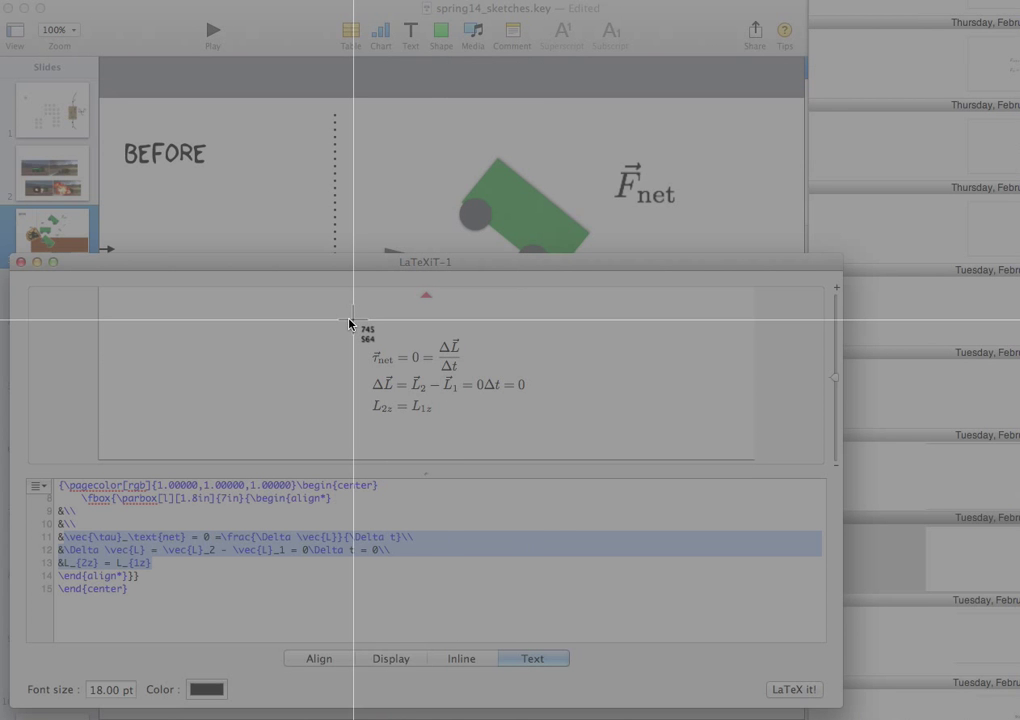
pyautogui.moveTo(340, 331); pyautogui.dragTo(542, 428)
pyautogui.click(543, 430)
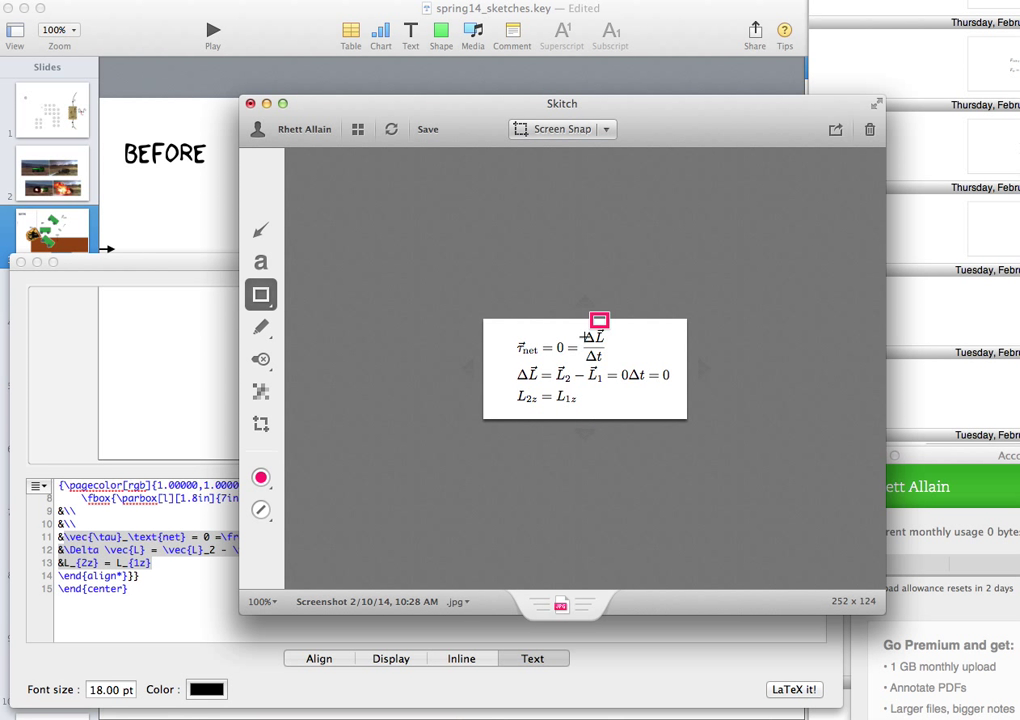